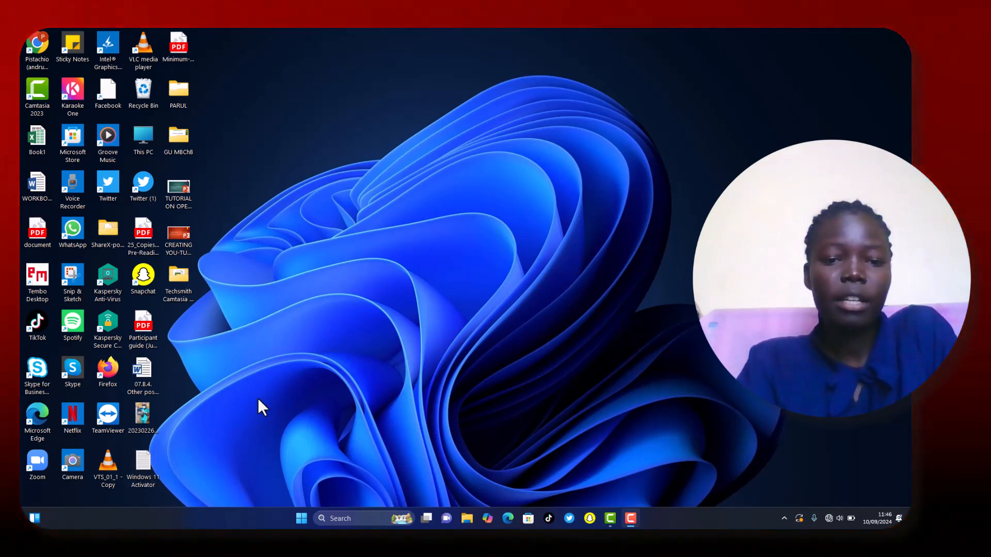
Step: Open Word from the desktop and create a new blank document
left_click(329, 518)
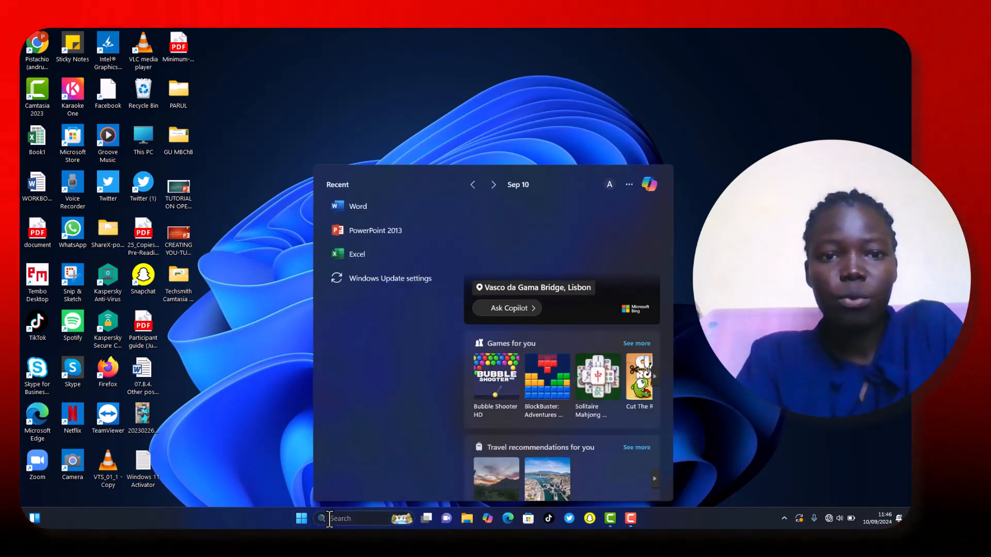
left_click(362, 205)
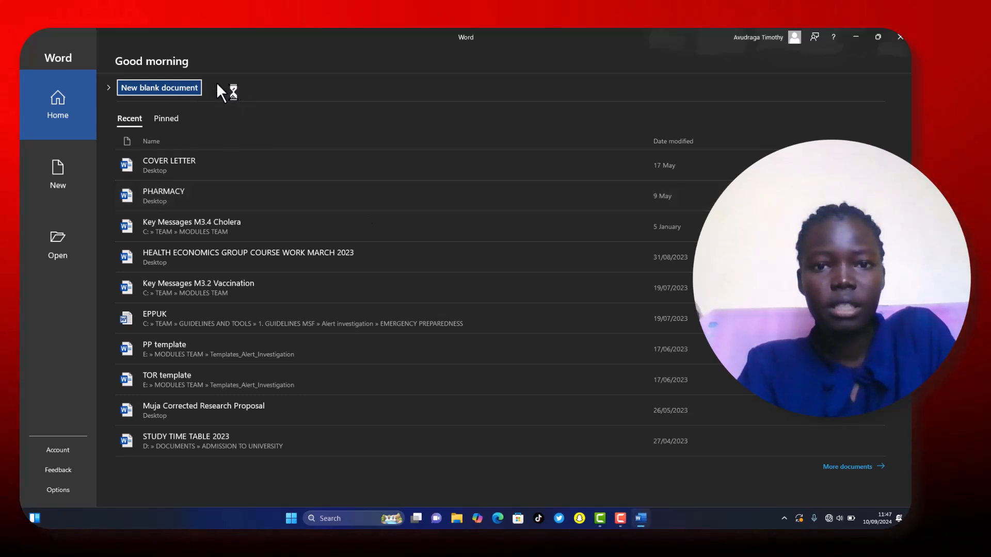
left_click(171, 87)
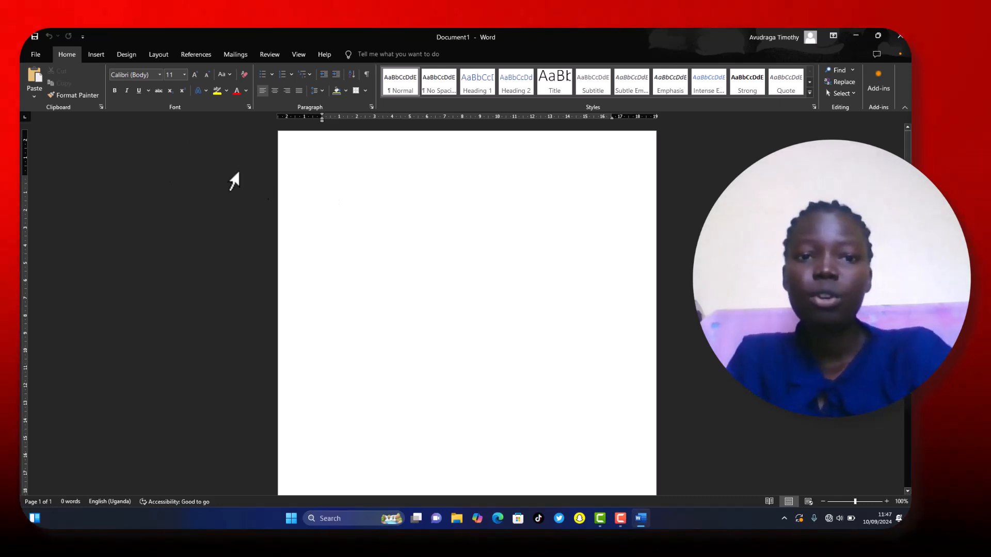
Step: Start a mail merge of the Letters type in the blank document
left_click(230, 54)
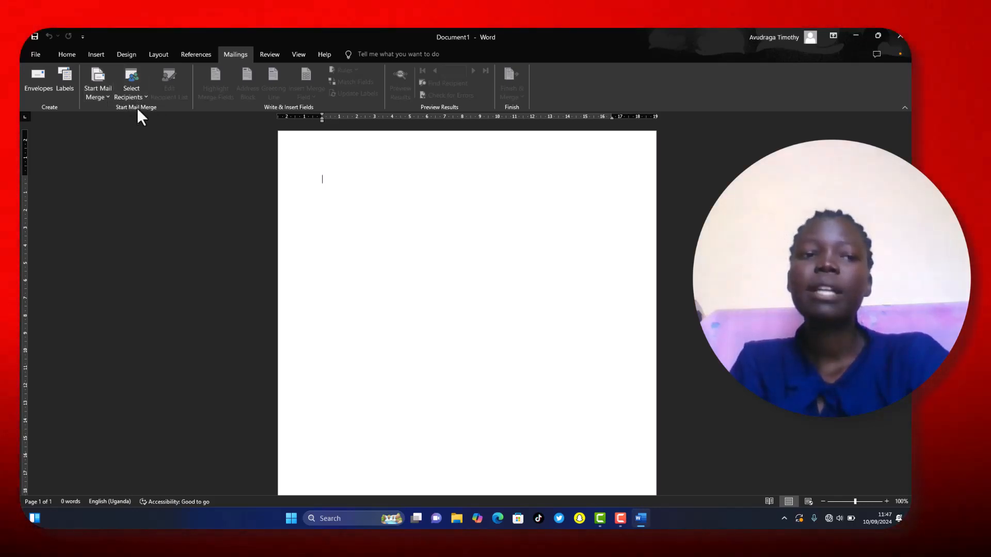
left_click(105, 98)
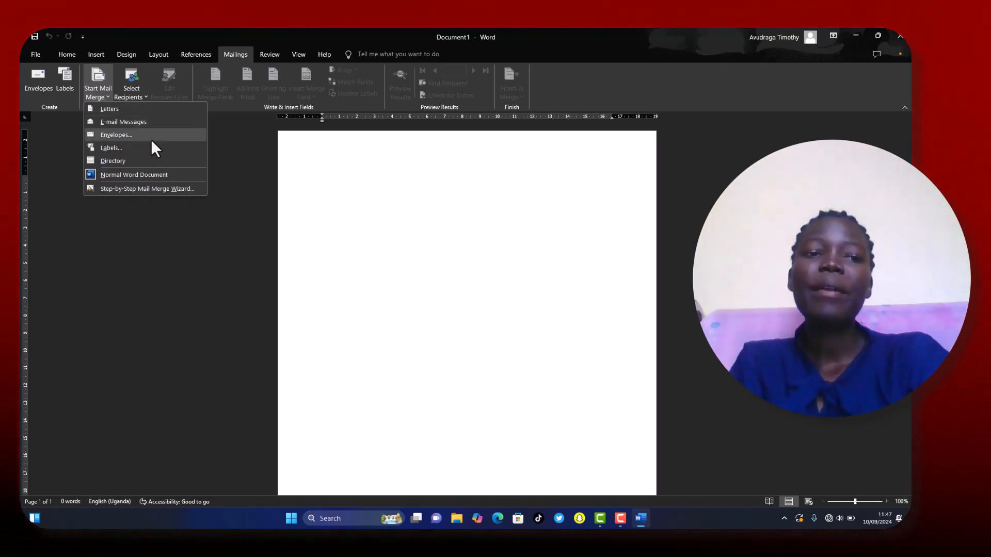
left_click(132, 108)
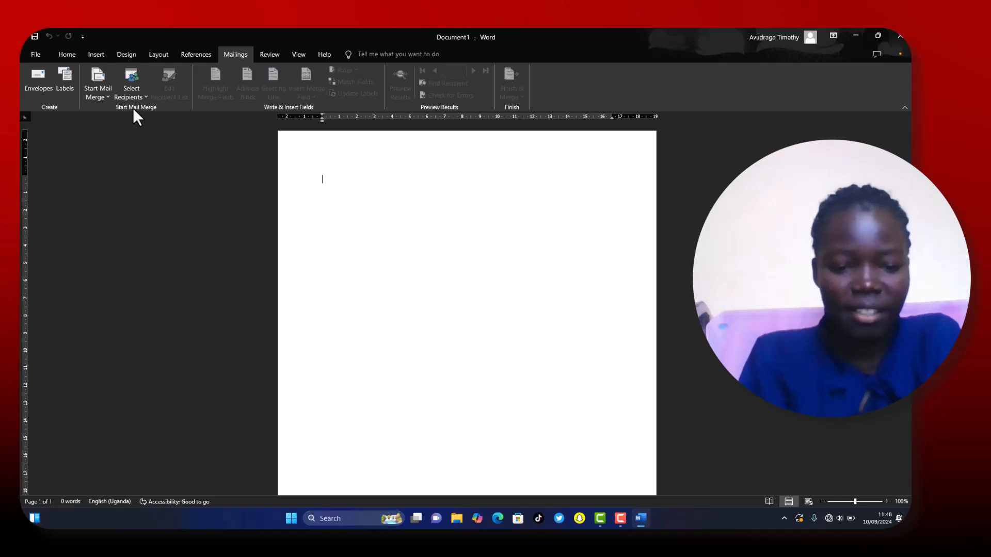
Step: Begin the letter's salutation with the word "Dear" on the first line
type("dear")
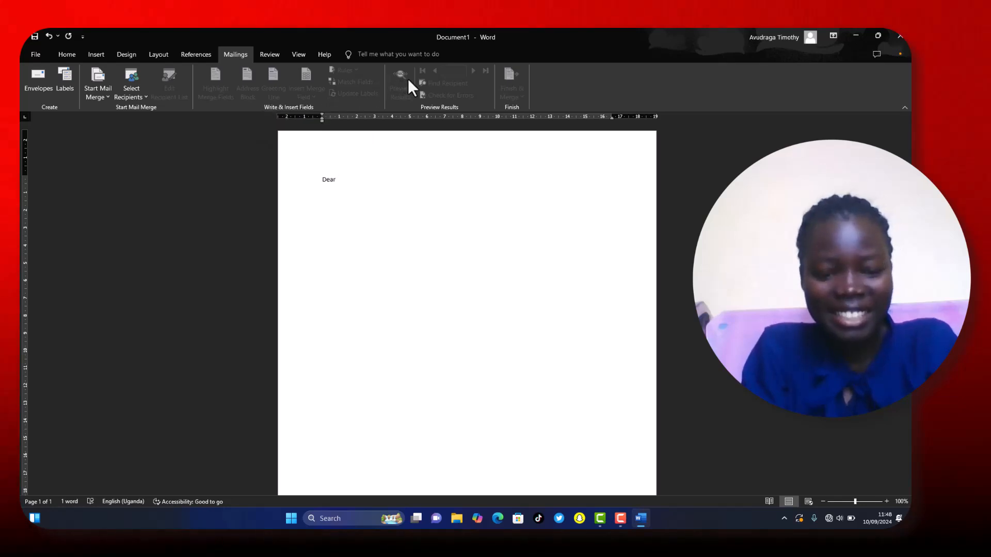
key("F9")
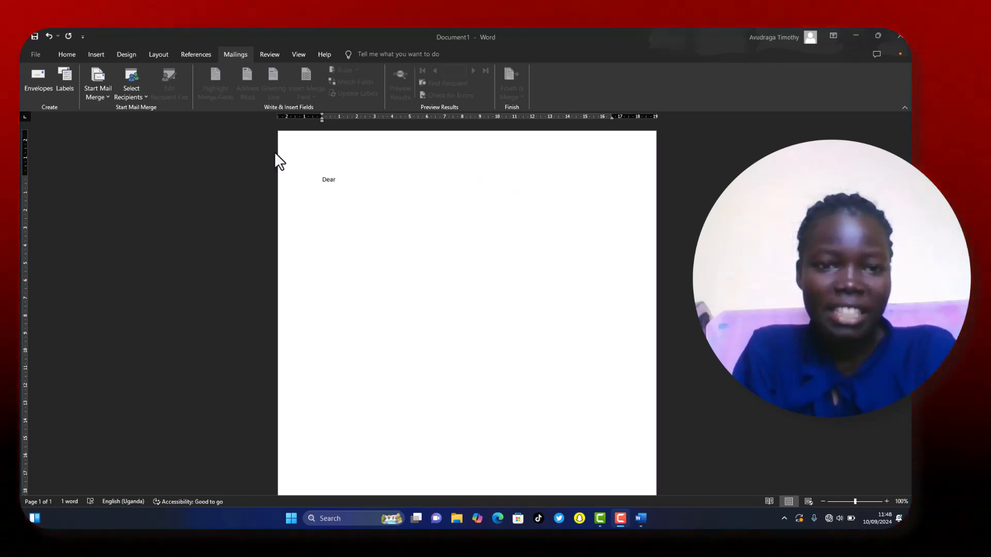
left_click(342, 189)
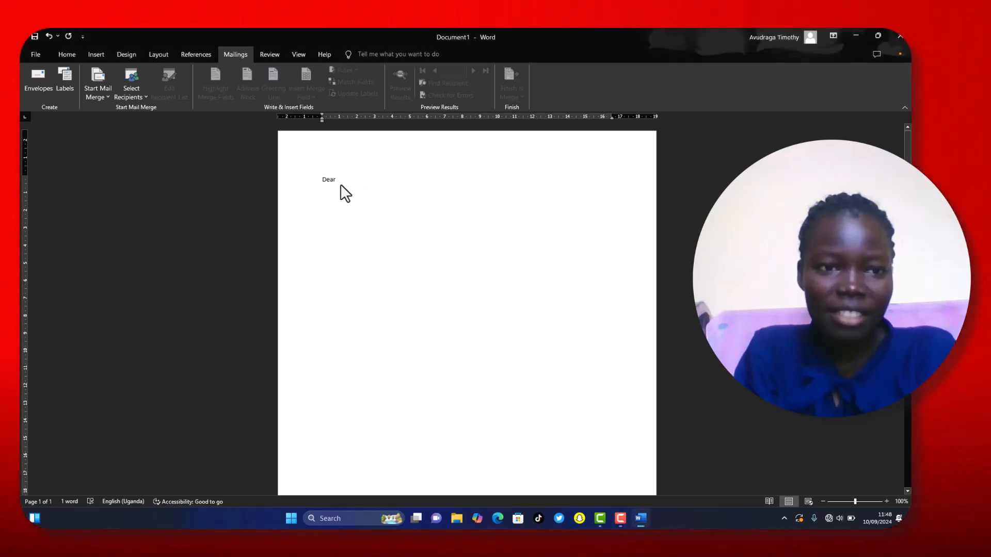
Step: Create a new typed recipient list and fill its first entry with the title "mr" and the recipient's first name
left_click(142, 95)
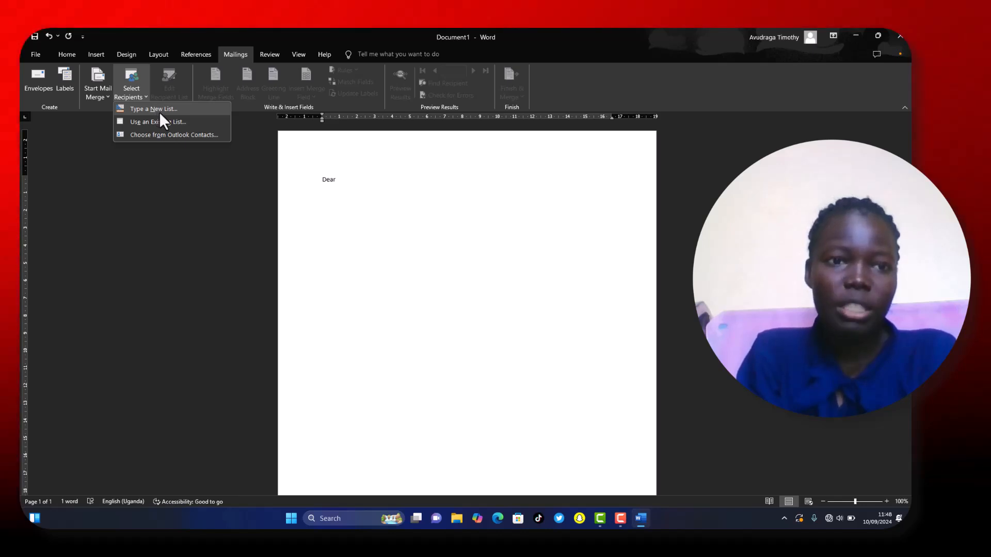
left_click(159, 111)
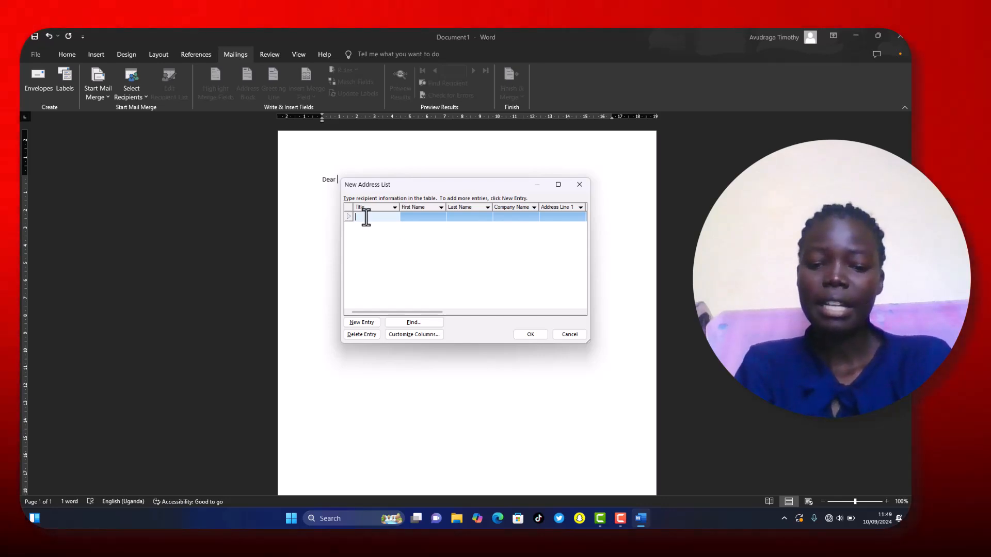
type("mr")
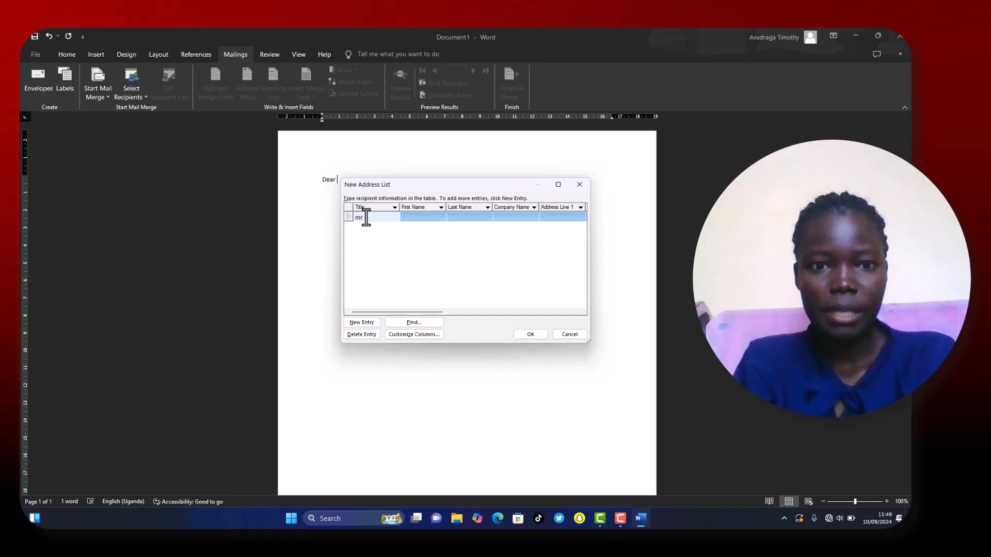
left_click(405, 216)
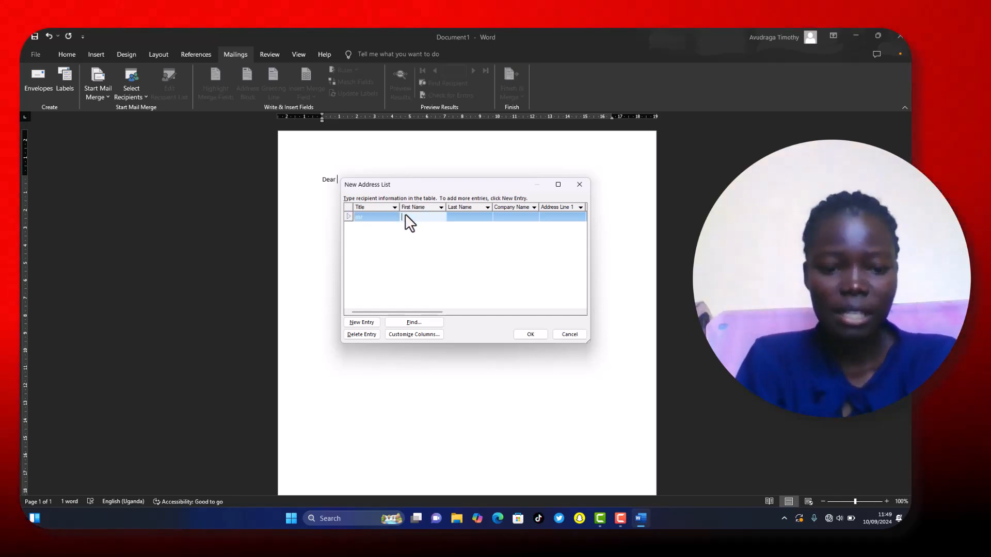
type("t")
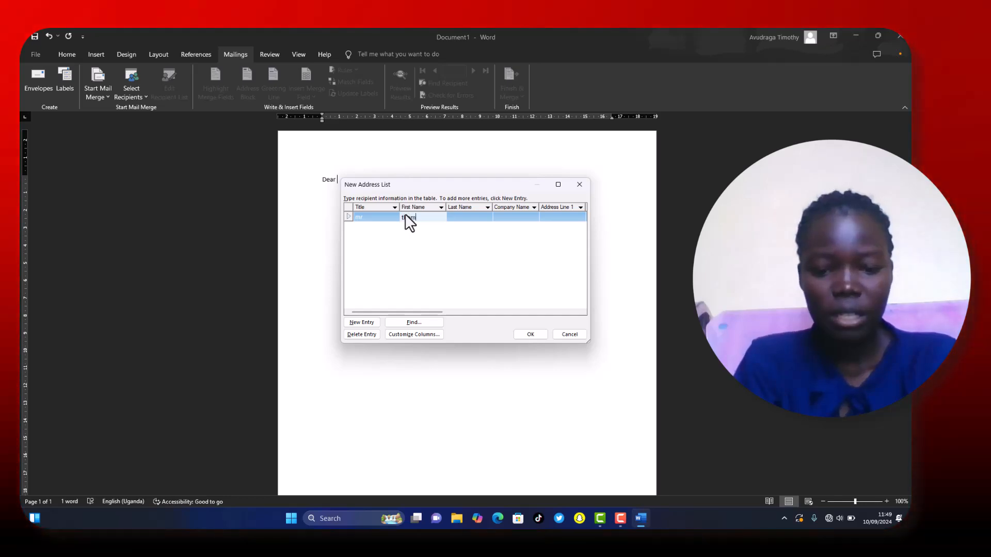
type("homas")
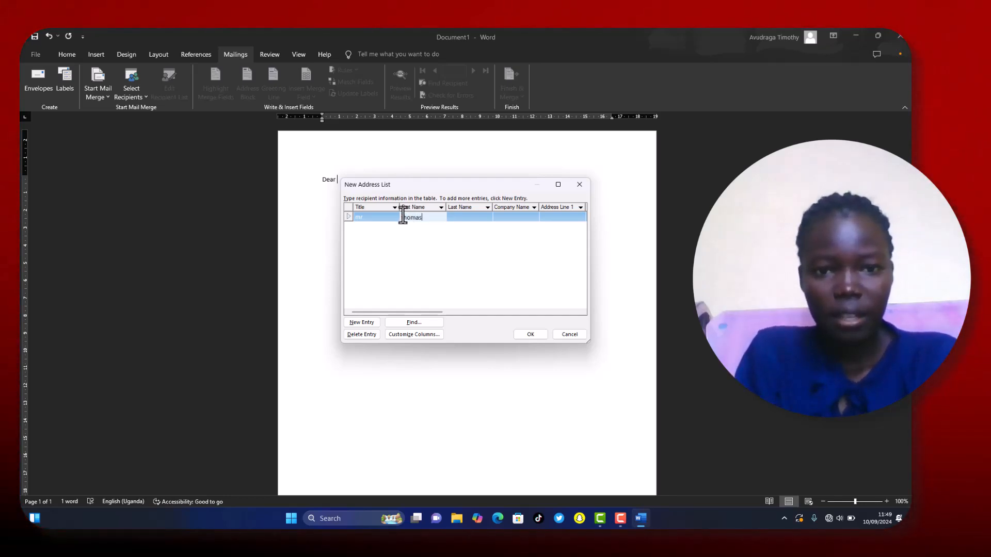
Step: Add a second entry to the address list with the title "mrs" and the recipient's first name
left_click(350, 323)
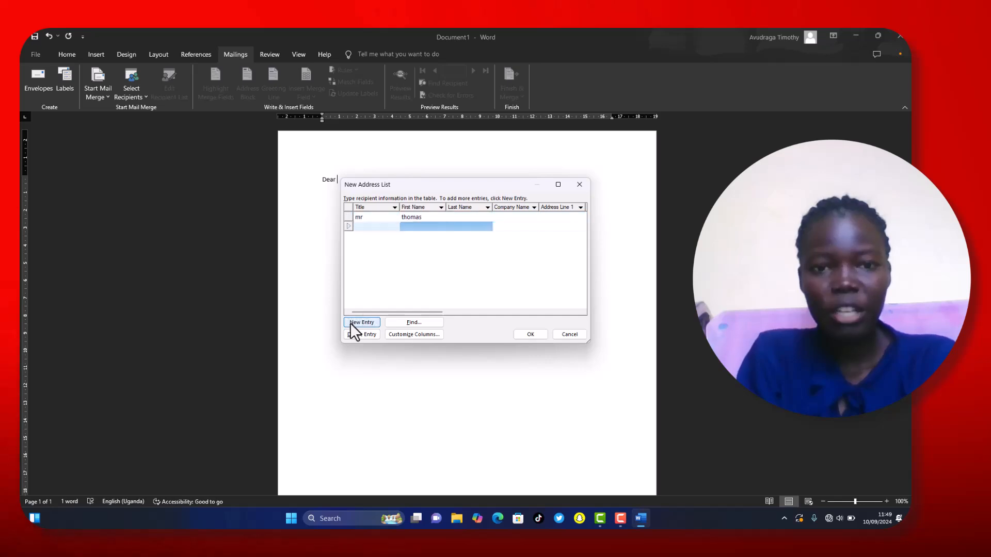
type("mrs")
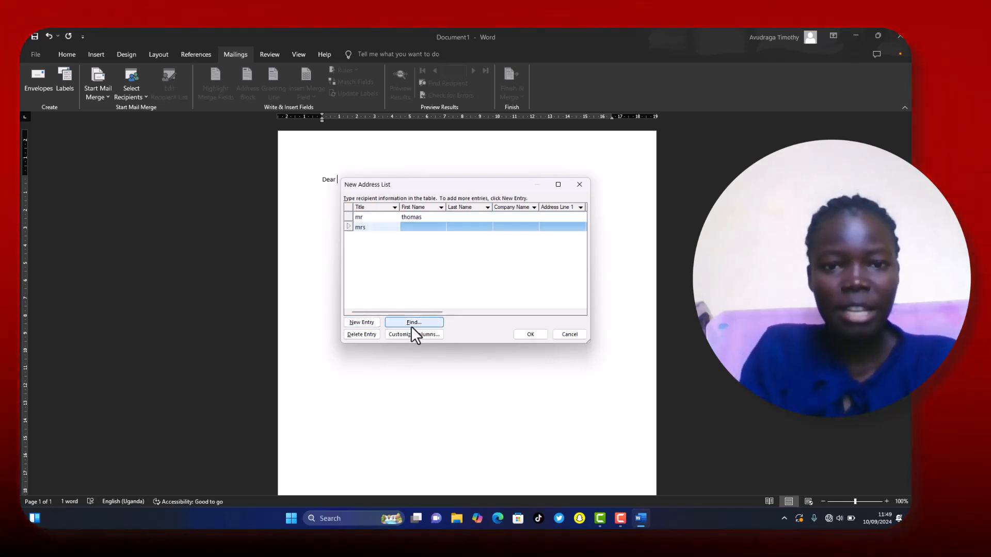
left_click(407, 227)
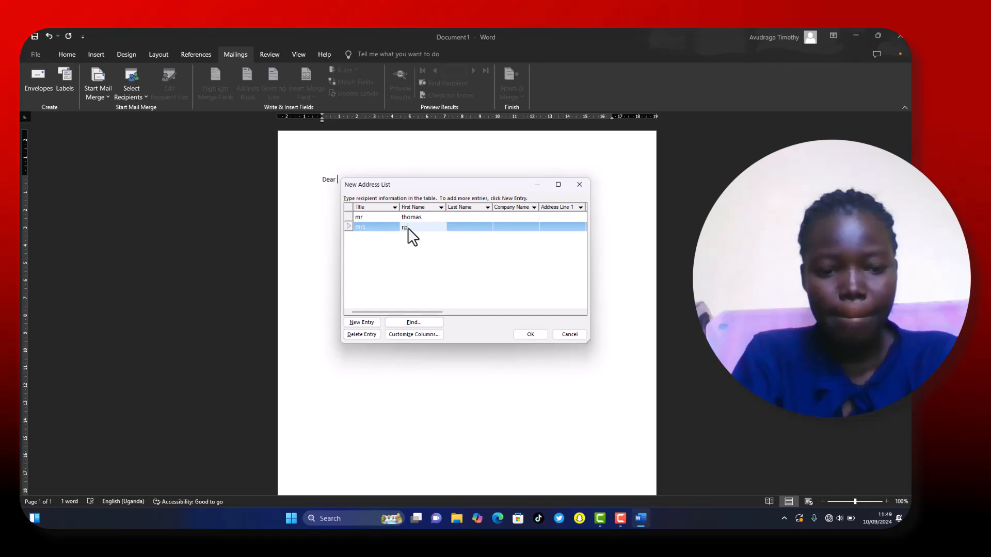
type("rose")
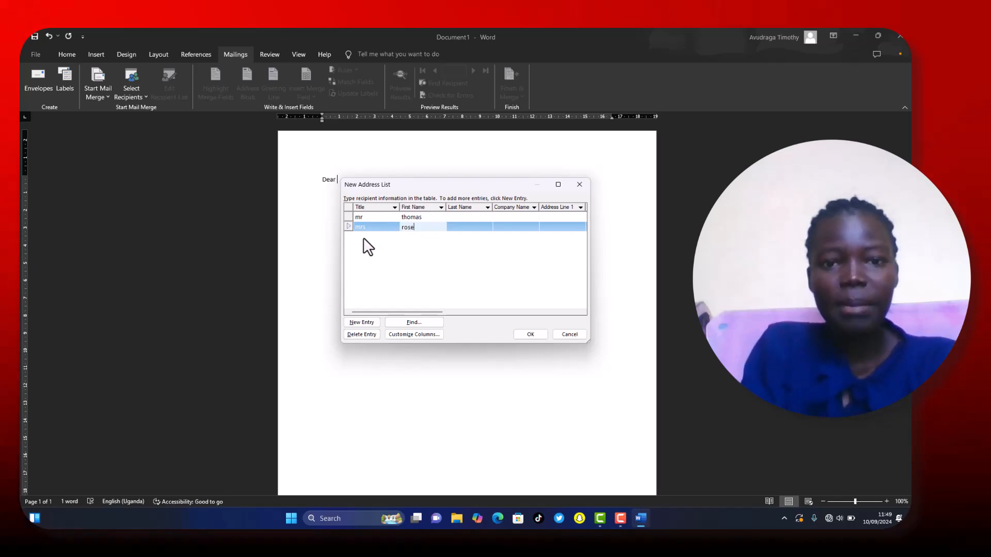
Step: Add a third entry to the address list with the title "ms" and the recipient's first name
left_click(353, 321)
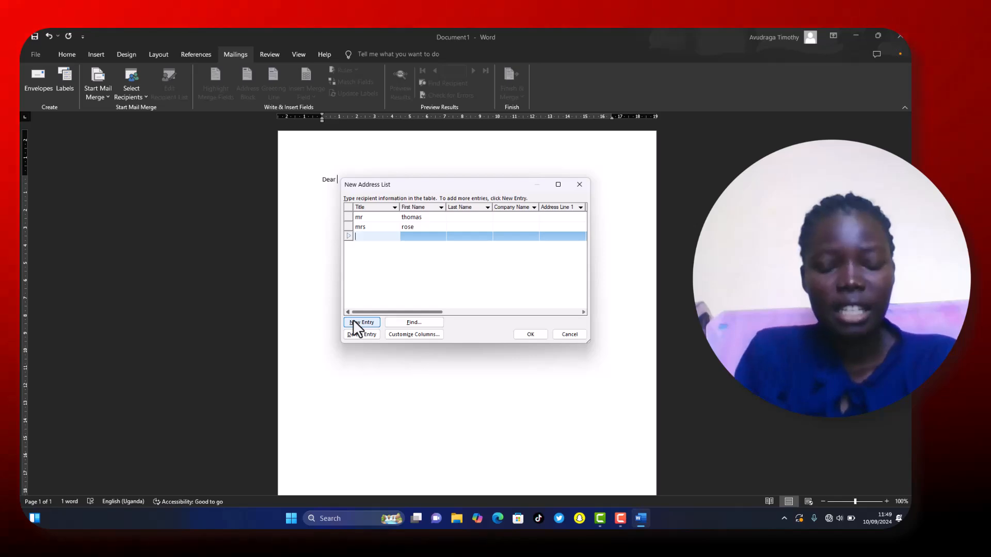
type("mr")
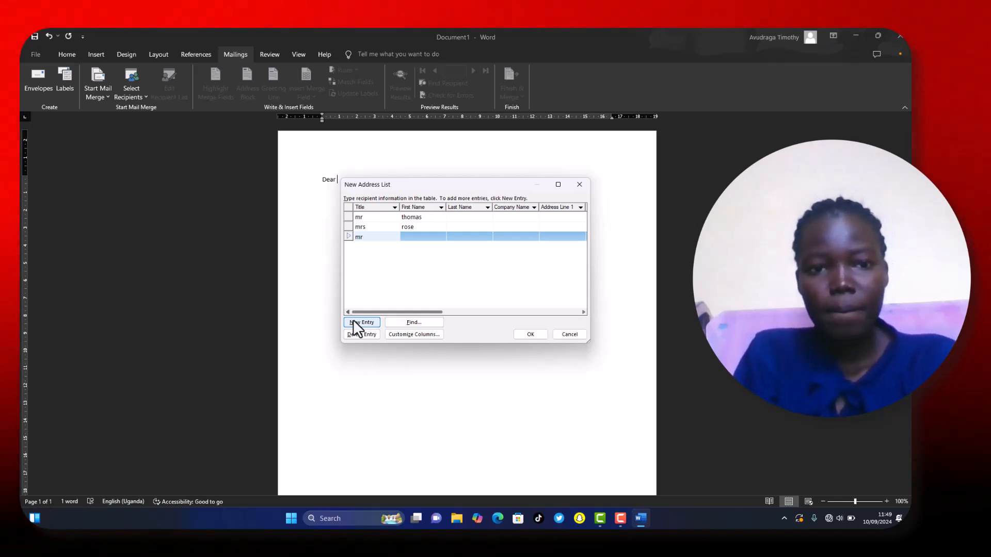
key("BackSpace")
type("s")
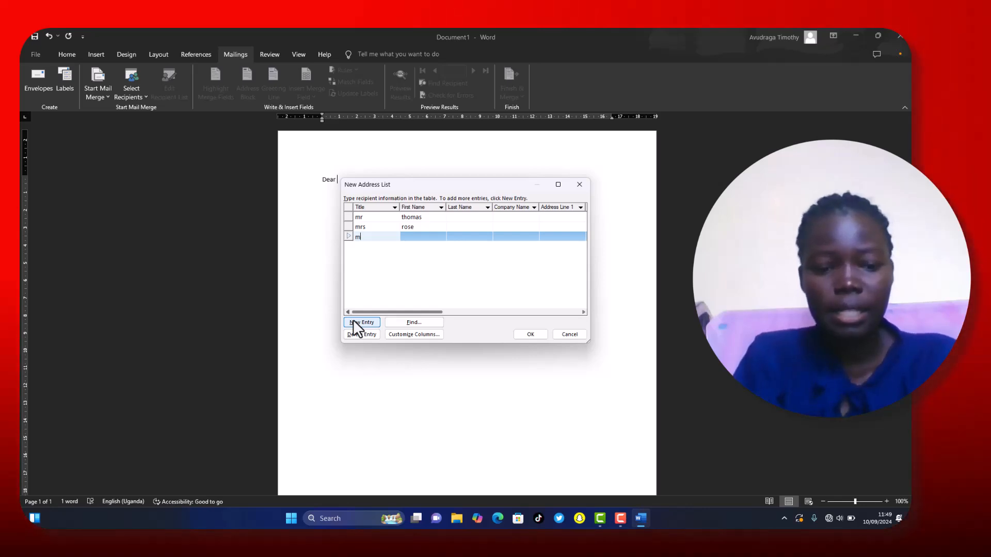
left_click(411, 237)
type("sar")
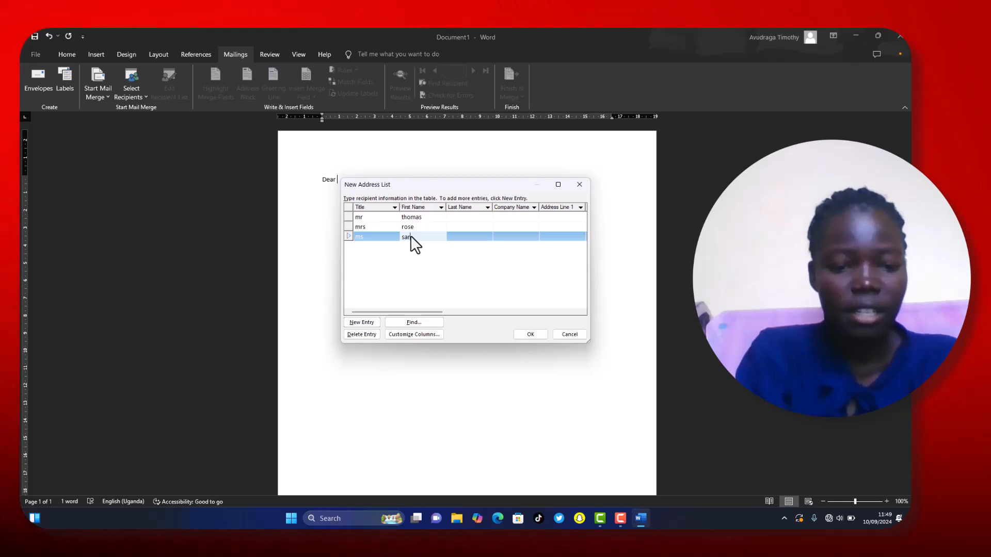
type("ah")
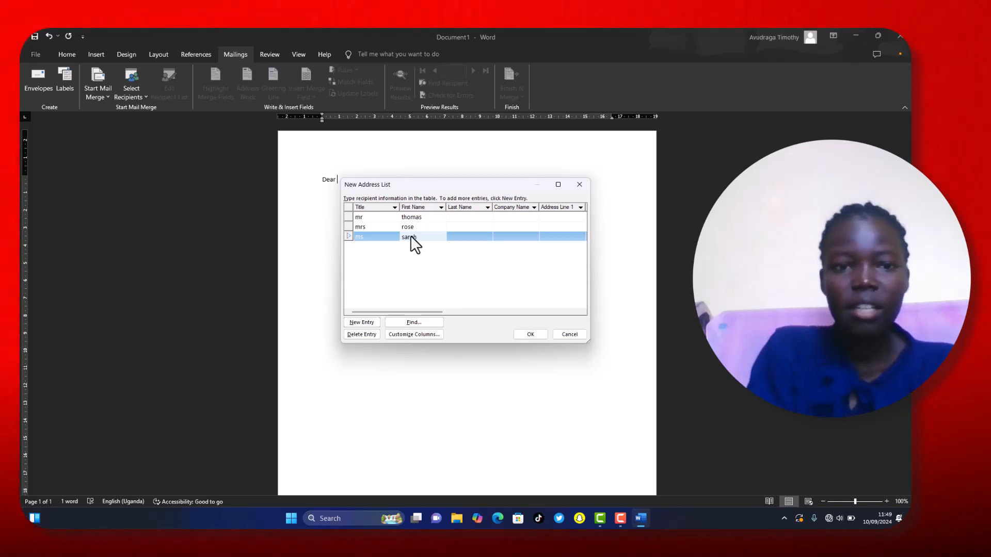
Step: Add a fourth entry to the address list with the title "mr." and the recipient's first name
left_click(355, 323)
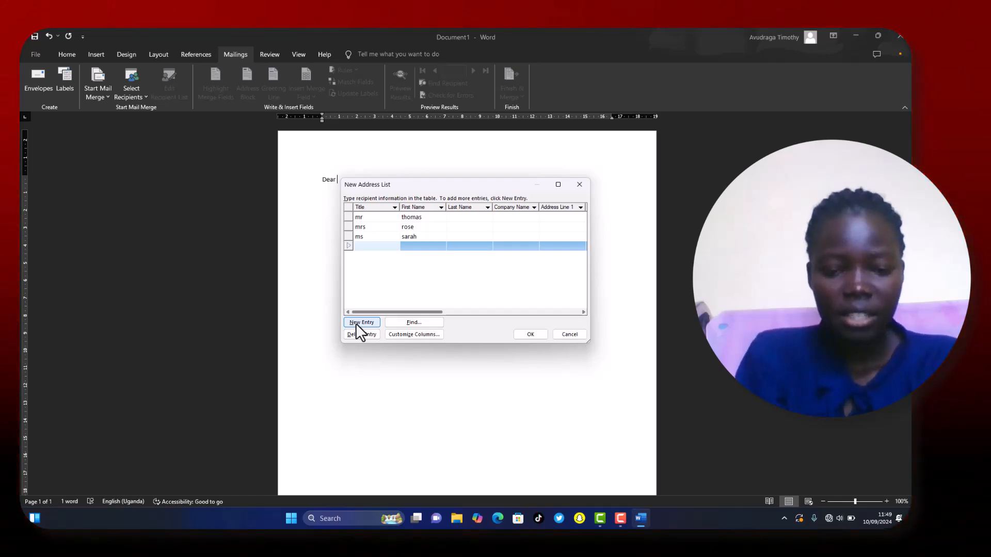
type("mr")
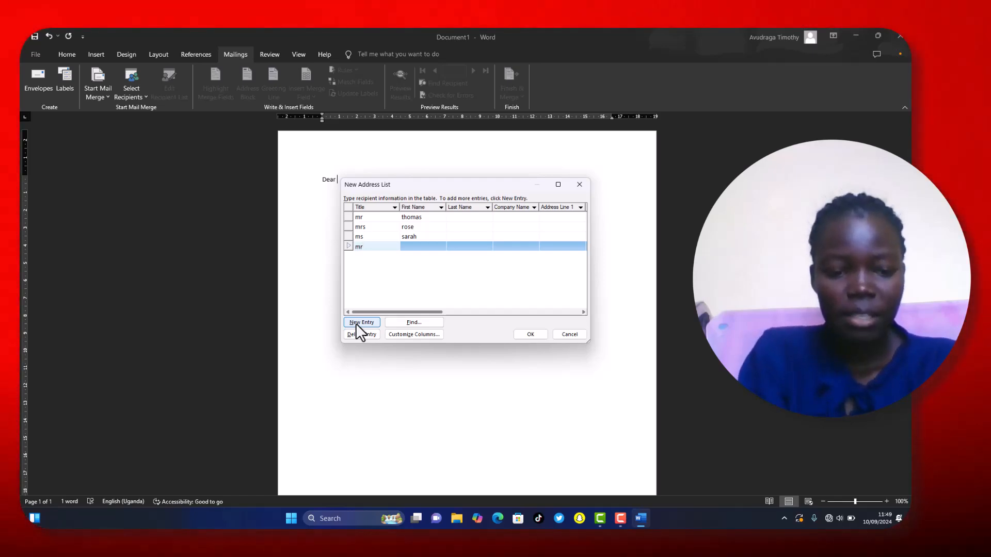
type(".")
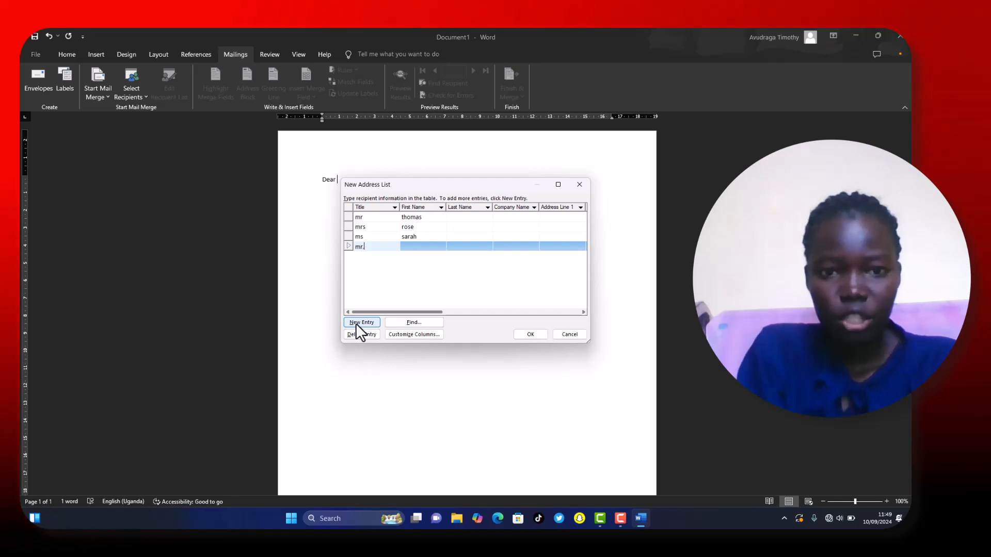
left_click(412, 250)
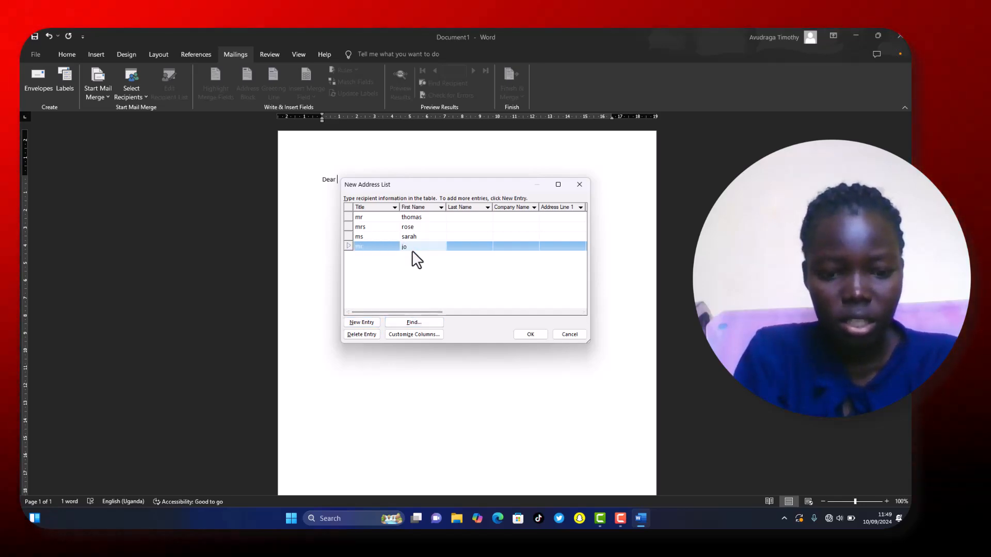
type("jonah")
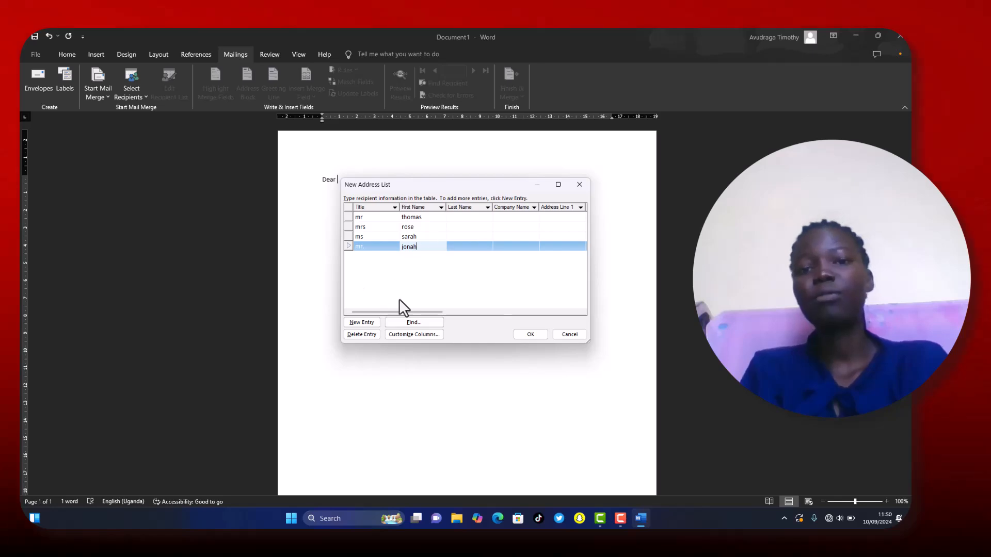
Step: Finish the recipient list and save it as "sam" in the My Data Sources folder
left_click(530, 333)
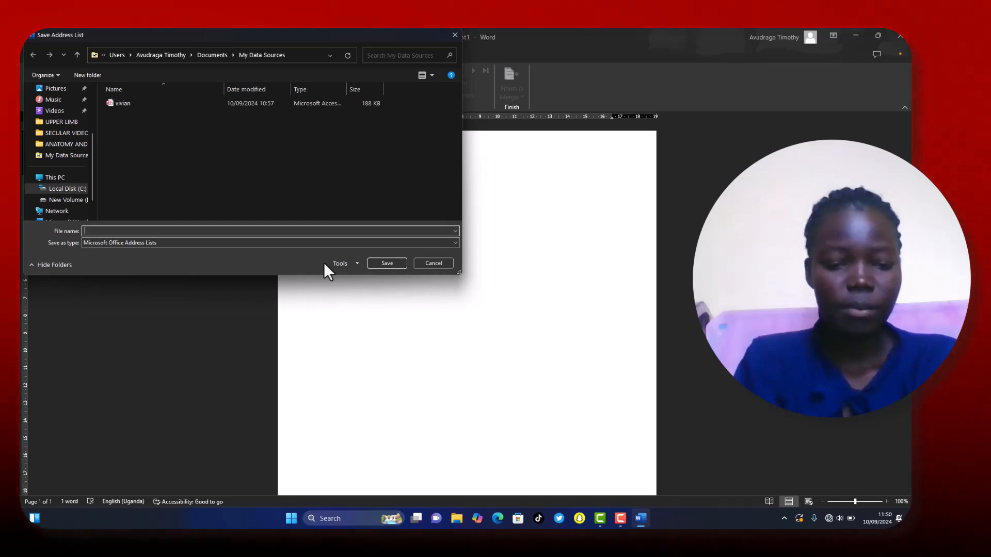
type("sam")
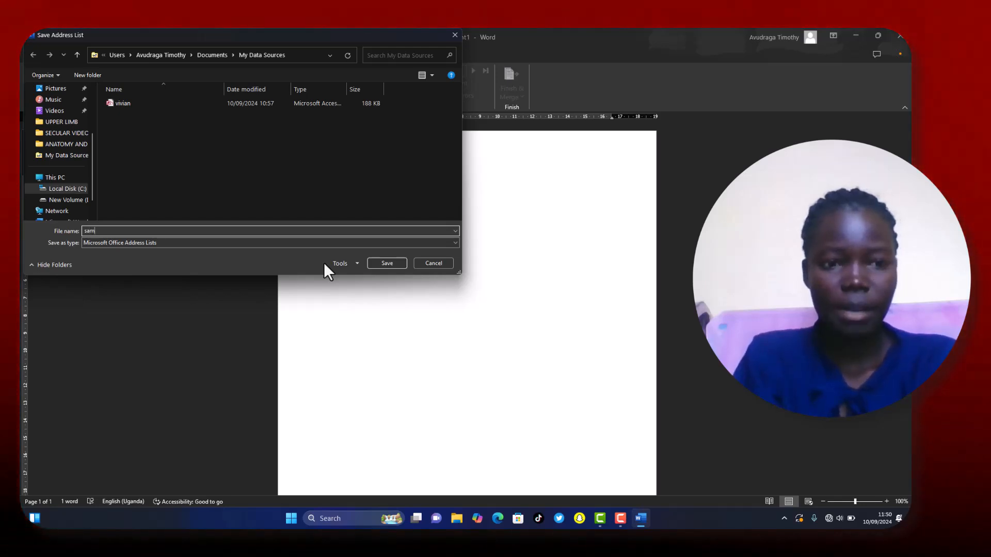
left_click(386, 263)
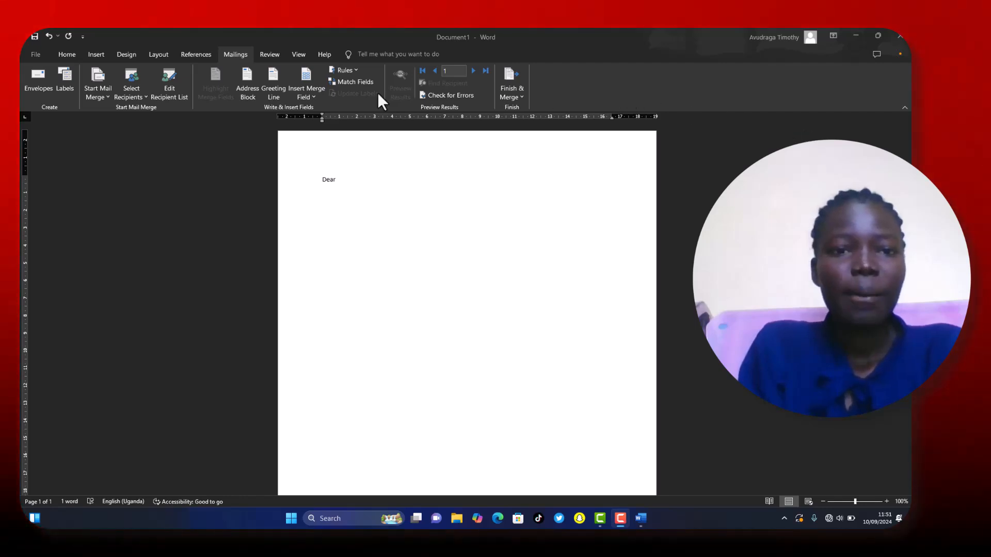
Step: Insert the Title merge field after "Dear" in the salutation
left_click(309, 93)
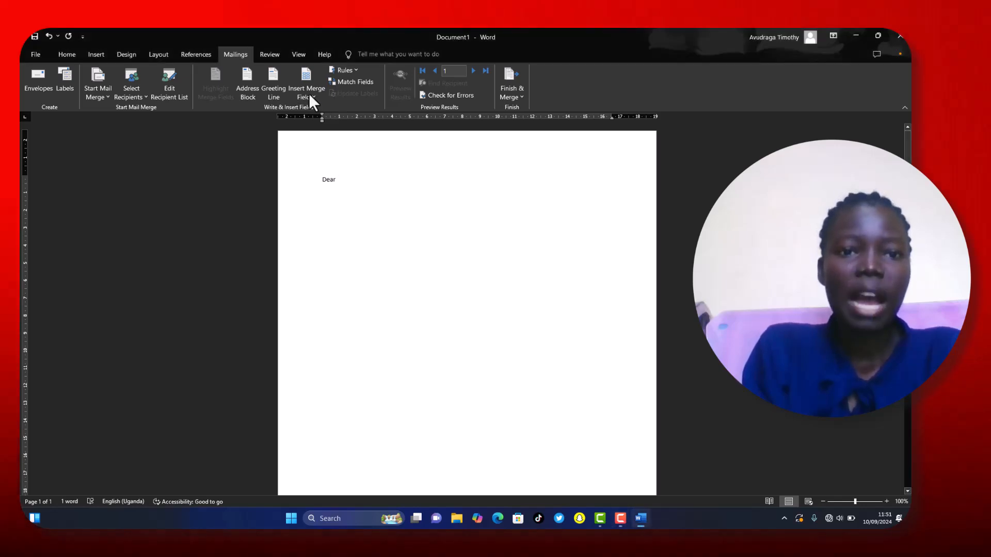
left_click(309, 95)
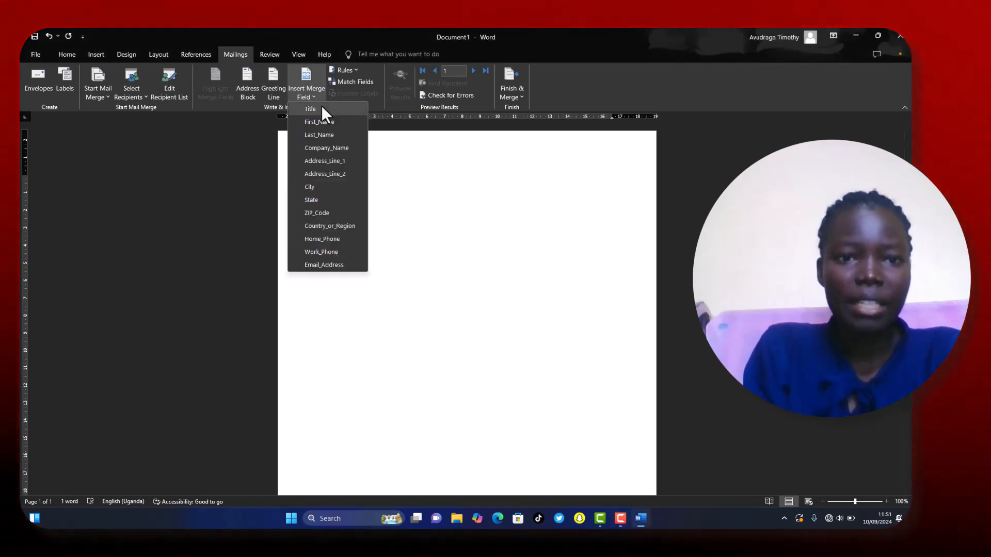
left_click(310, 108)
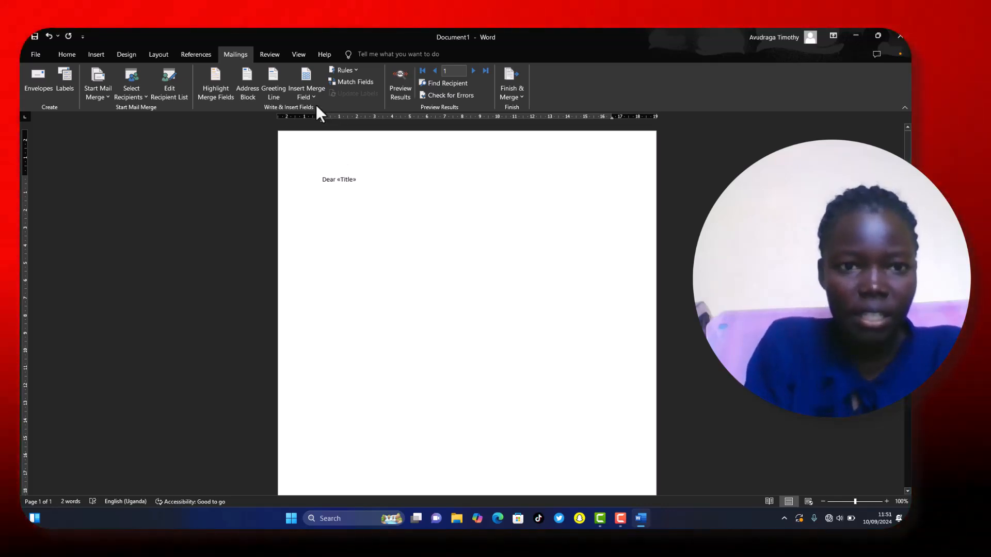
Step: Insert the First_Name merge field after the Title field and remove the extra spaces after "Dear"
left_click(308, 91)
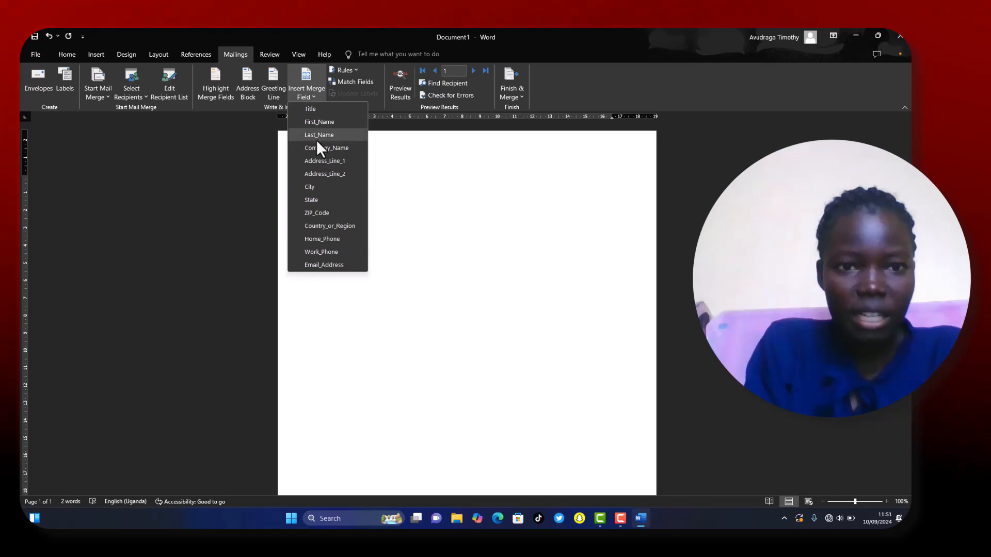
left_click(320, 121)
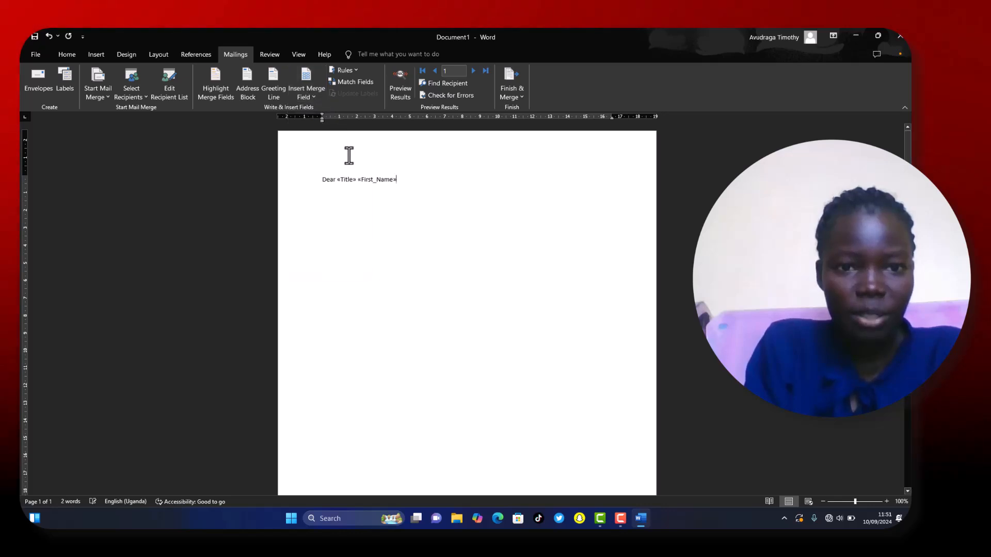
left_click(336, 182)
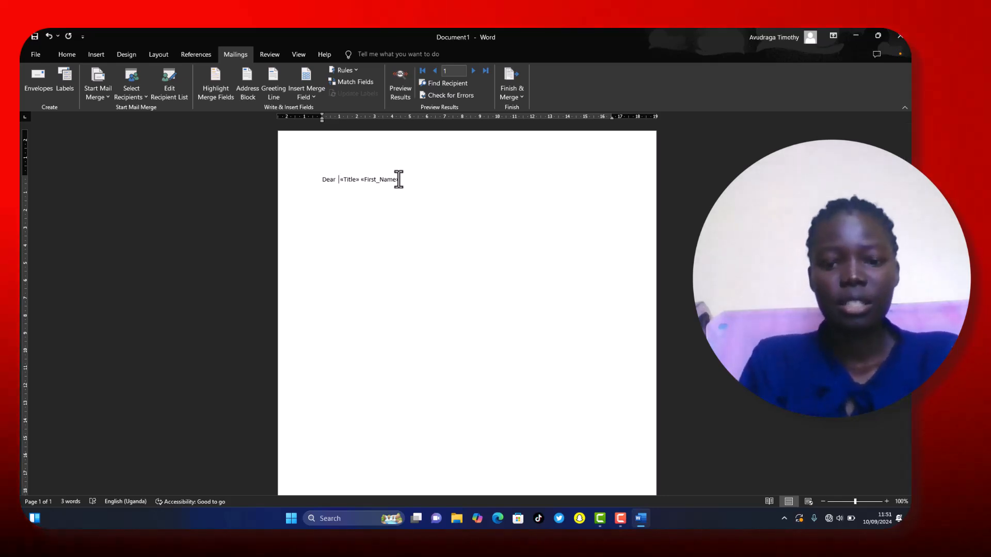
key("BackSpace")
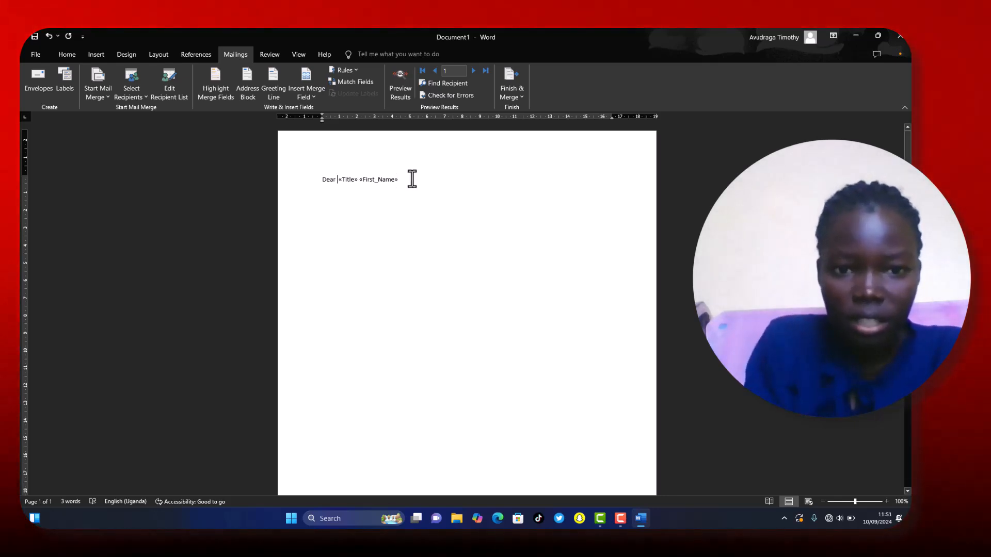
key("BackSpace")
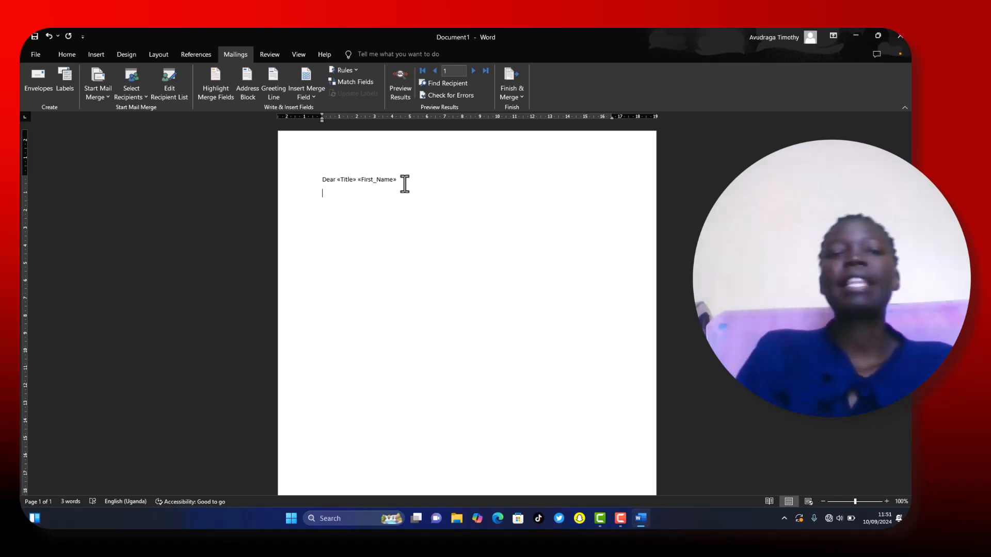
Step: Write "You are invited to my birthday party that will on 12th,September 2024" on a new line below the salutation
key("Return")
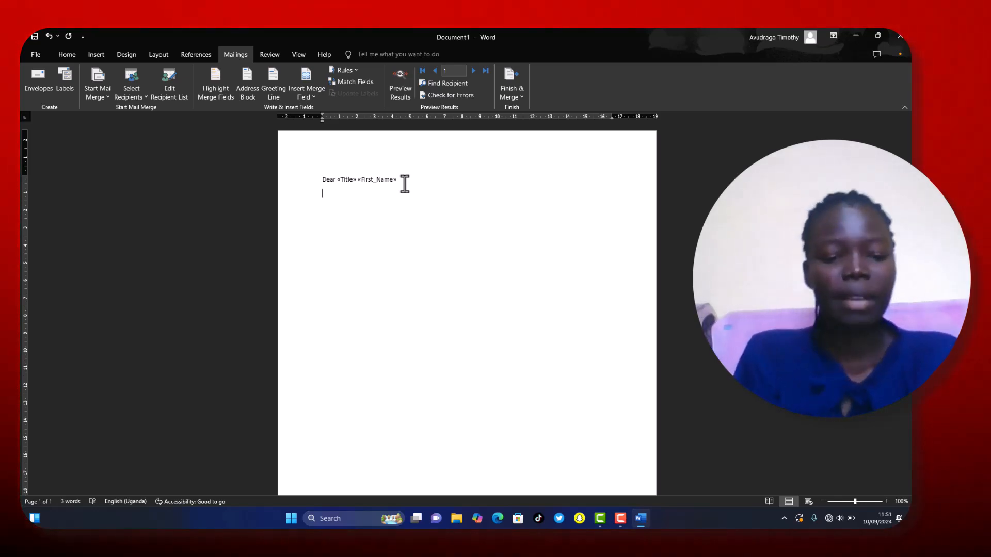
type("you")
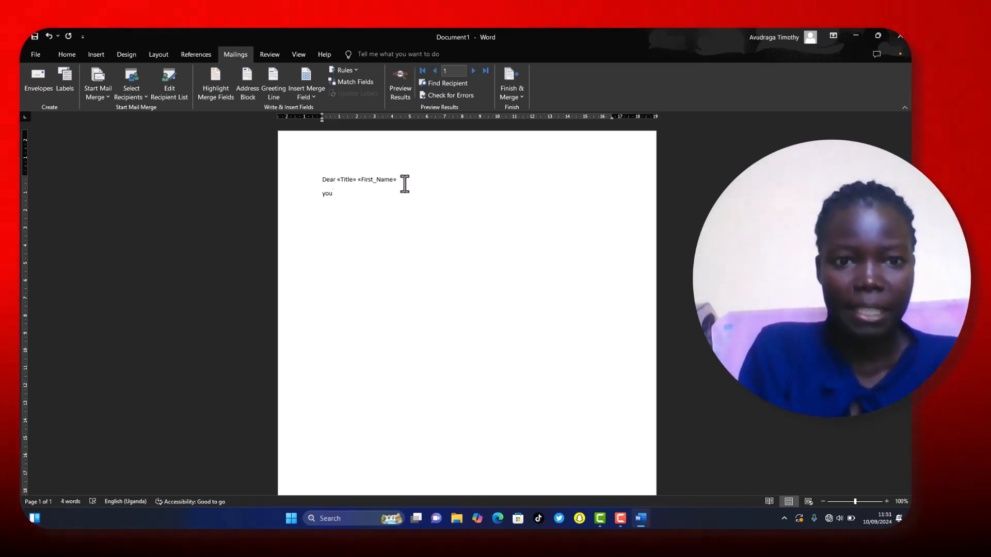
type(" are")
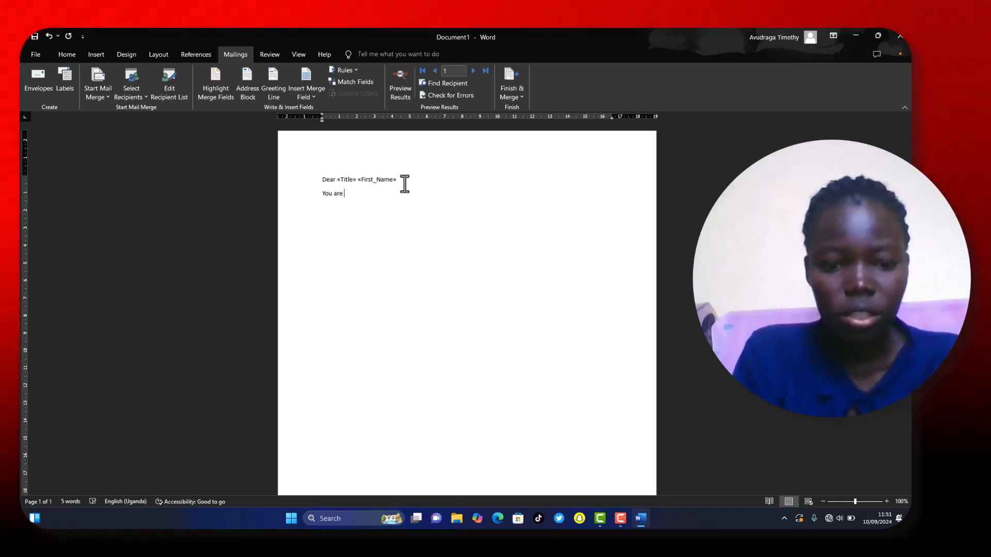
type("inv")
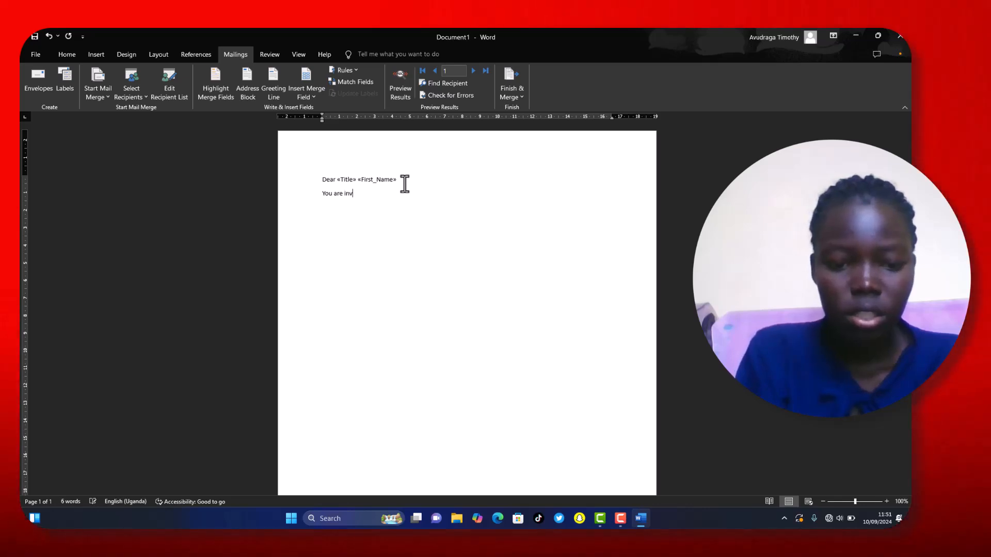
type("ited to ")
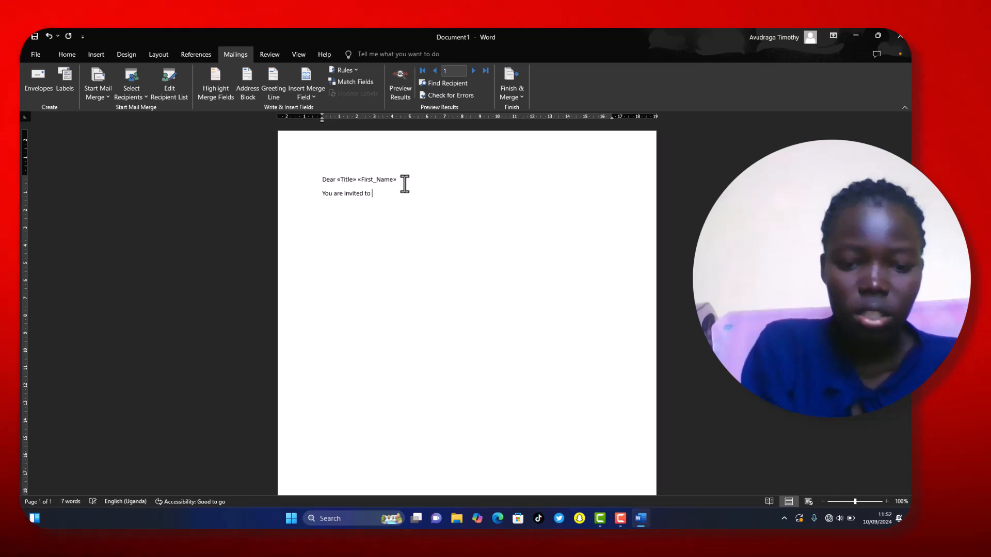
type("my birth")
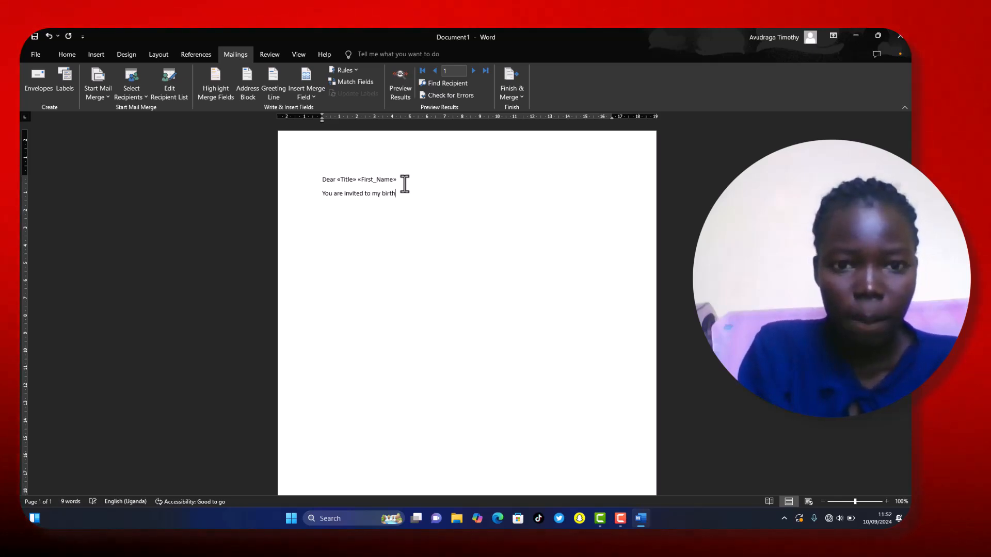
type("d")
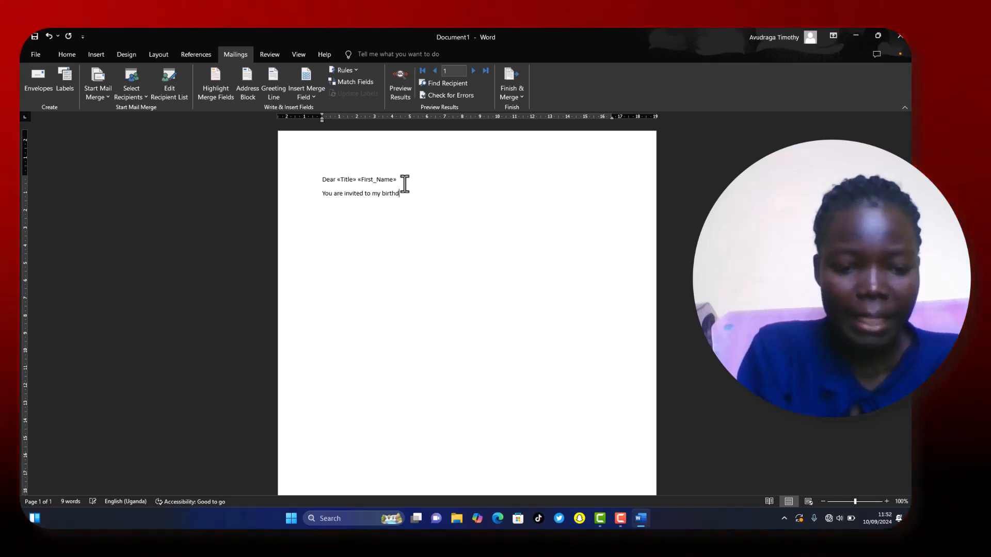
type("ay party that ")
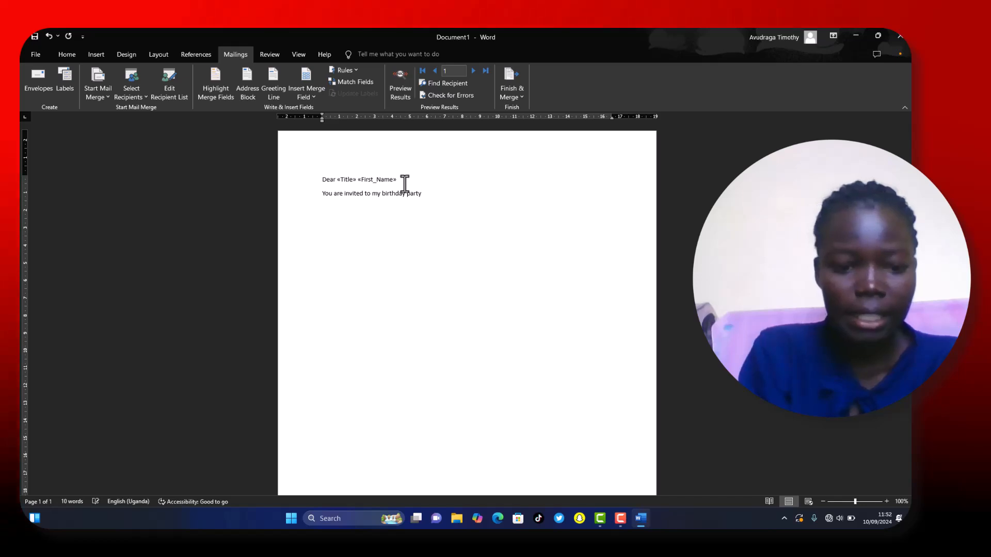
type("will on")
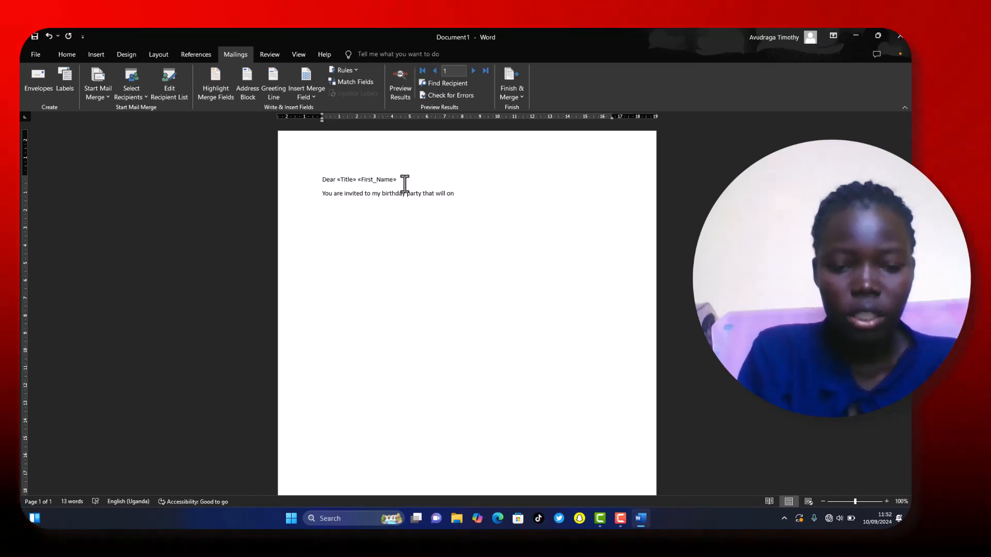
type("12")
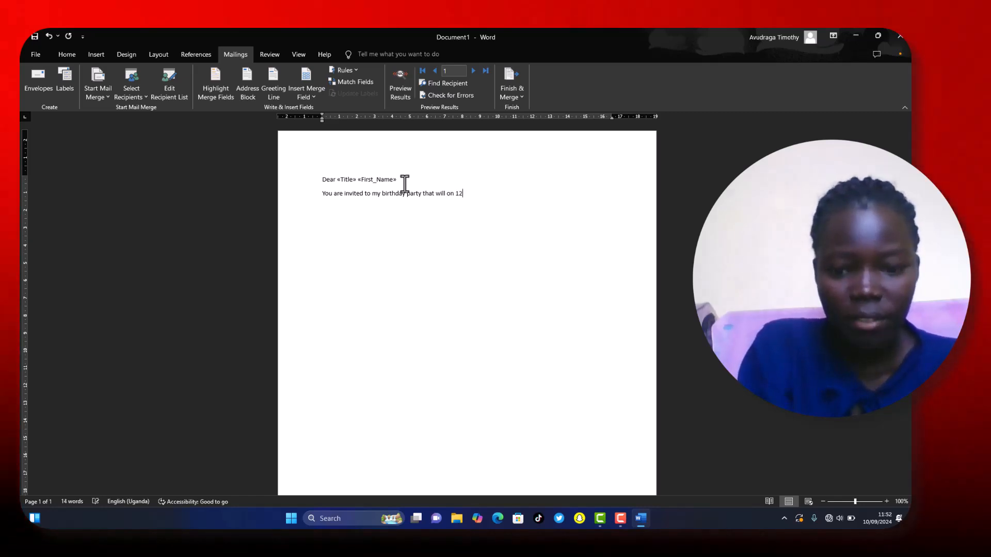
type("th,")
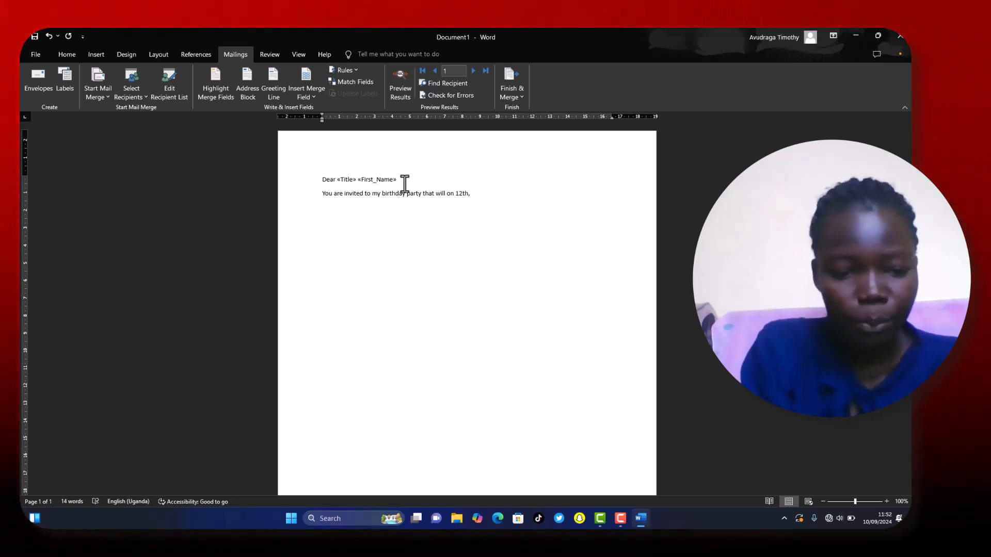
type("september")
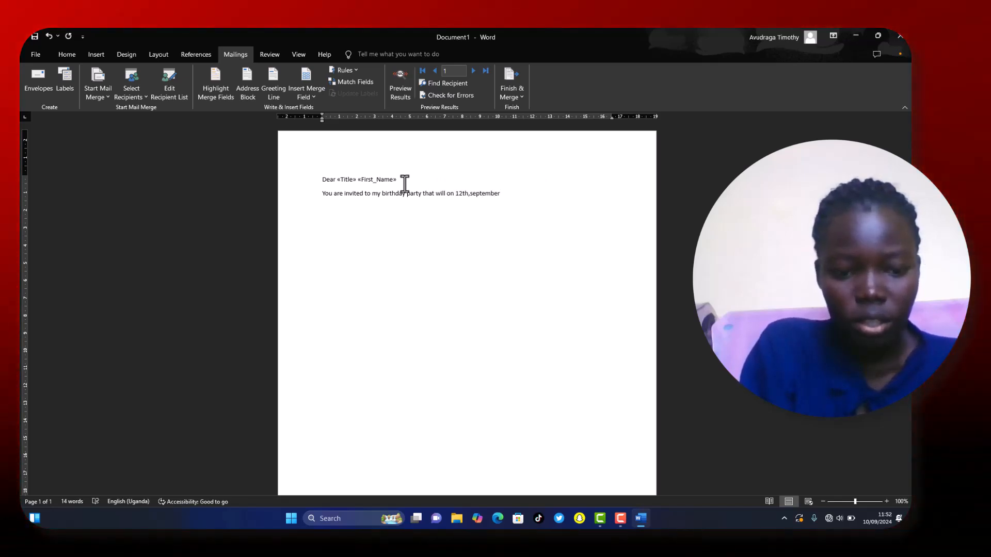
type(" 202")
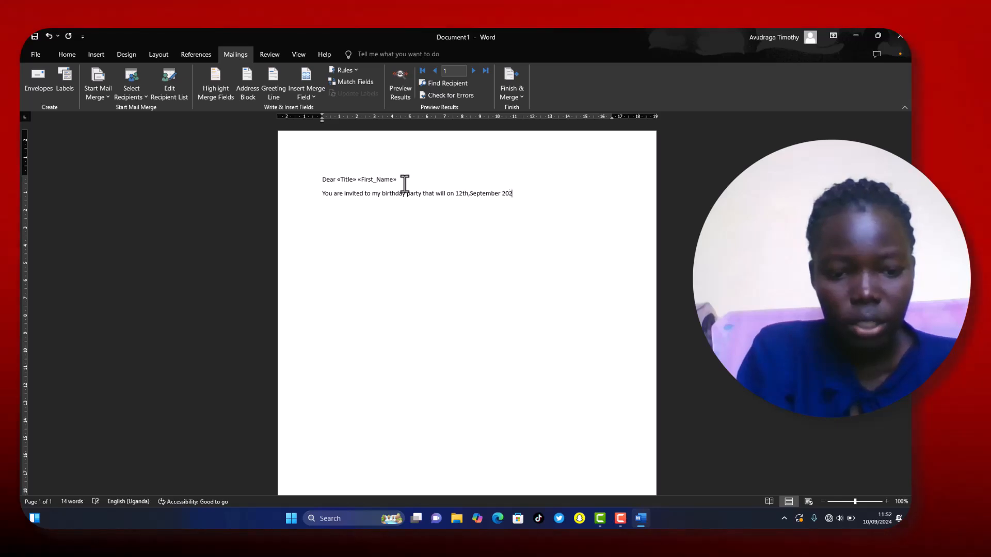
type("4")
Step: Add the line "At green pearl, starting at 2:00pm" below the invitation sentence
key("Return")
type("at ")
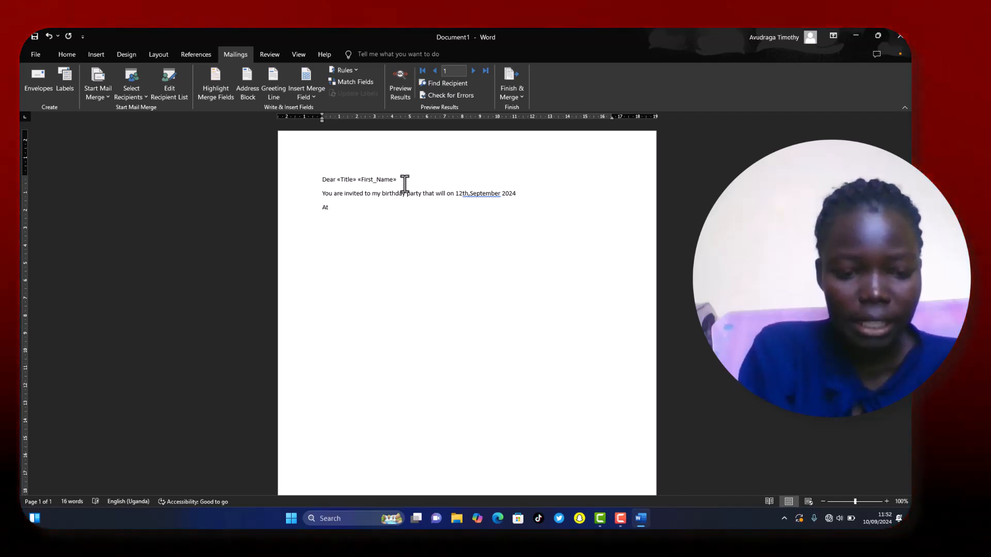
type("green")
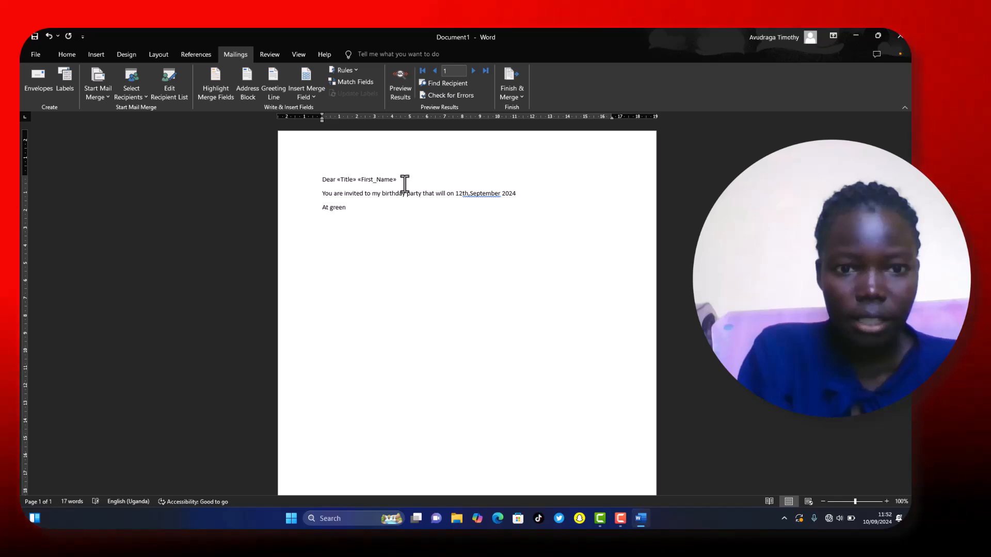
type(" pearl")
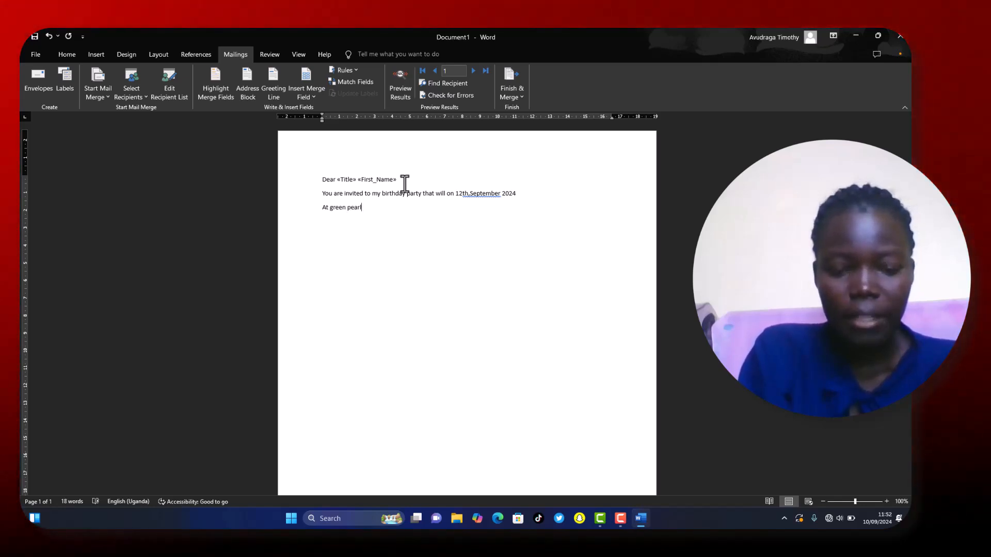
type(",")
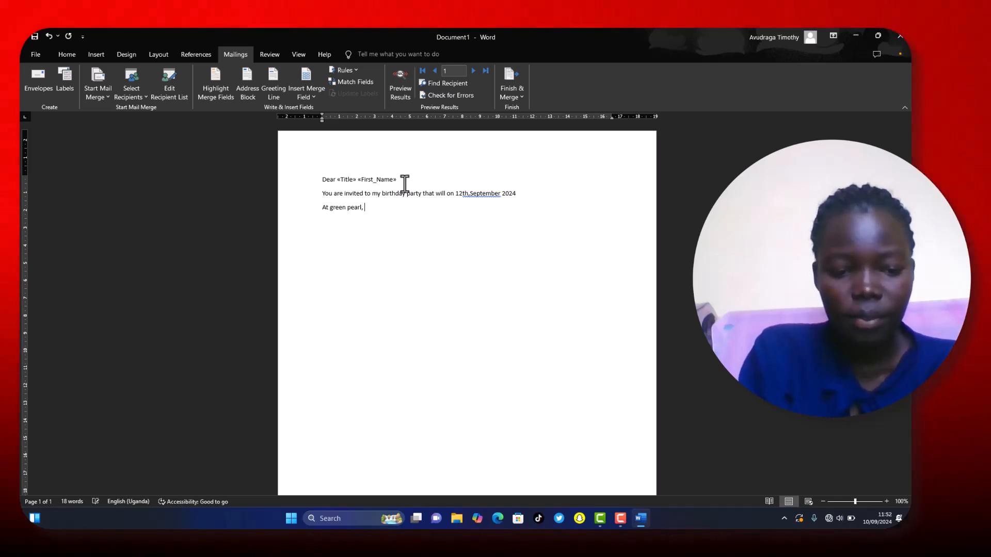
type(" start")
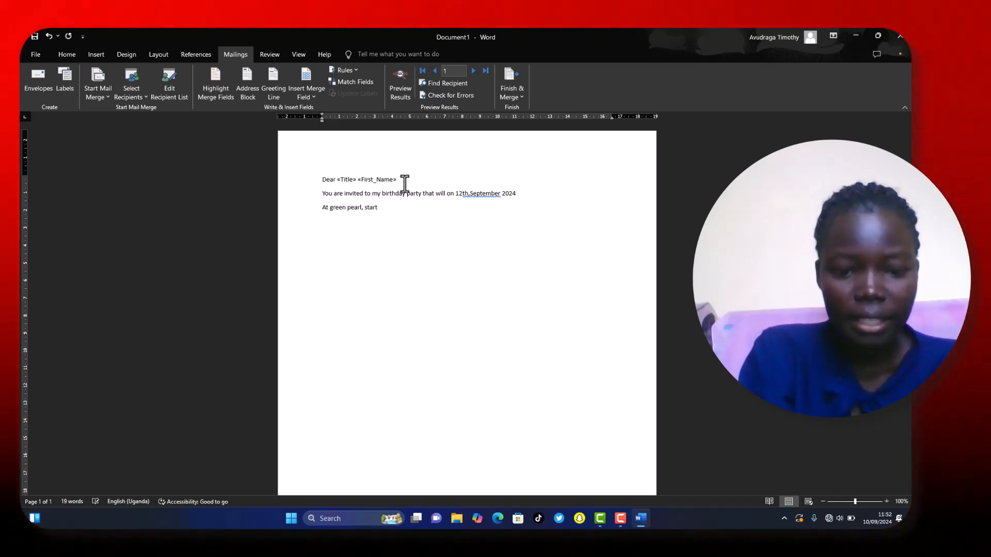
type("ing at 2:")
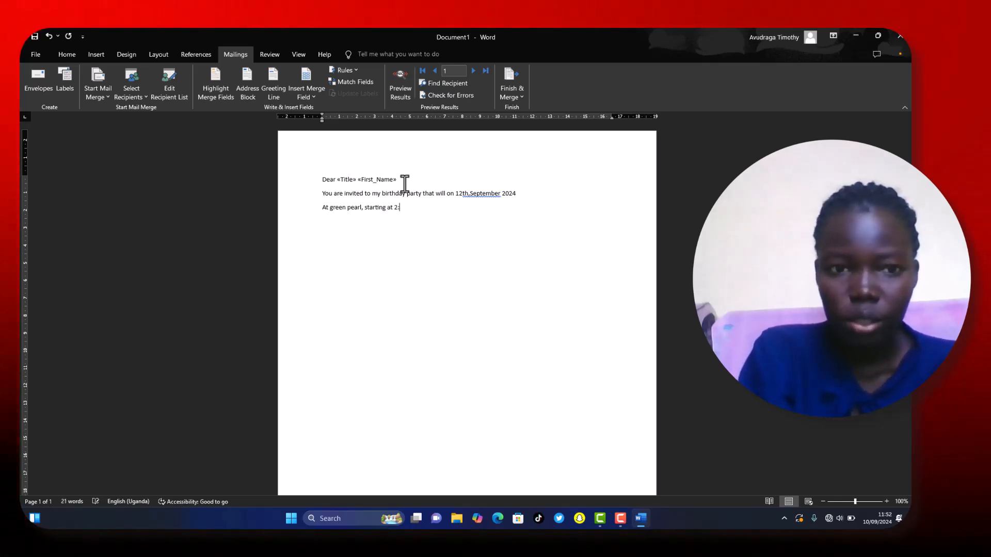
type("00pm")
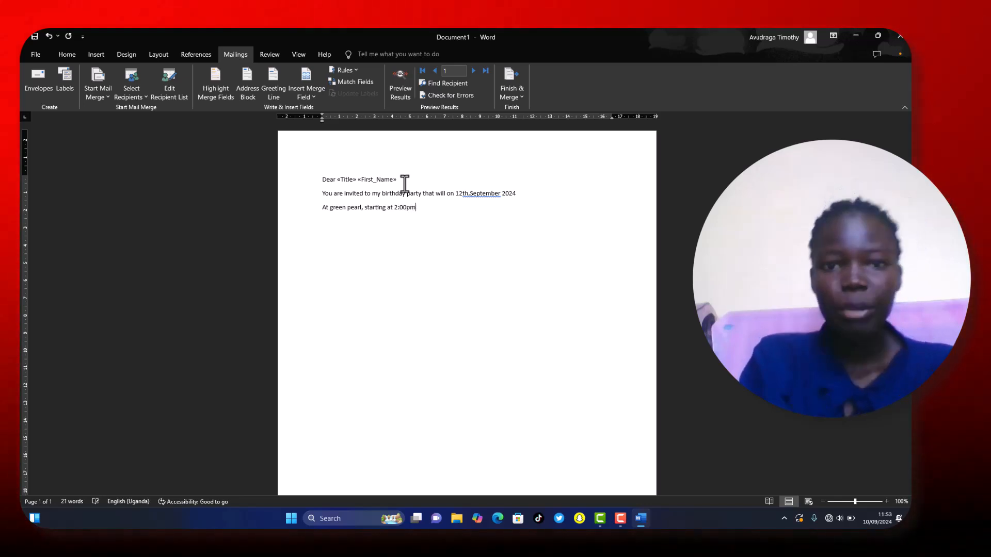
Step: Add the line "I will be glad to celebrate with you" below the venue and time
key("Return")
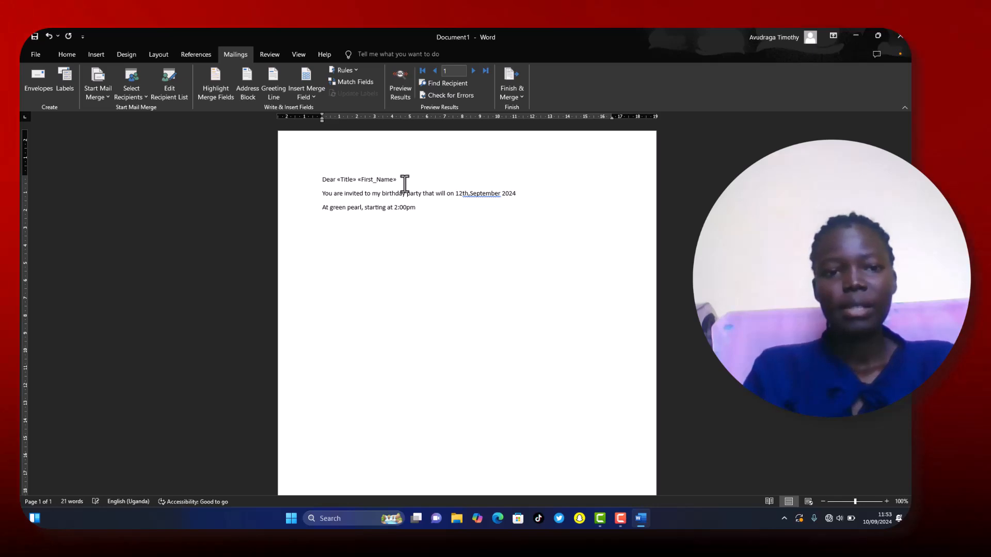
type("i")
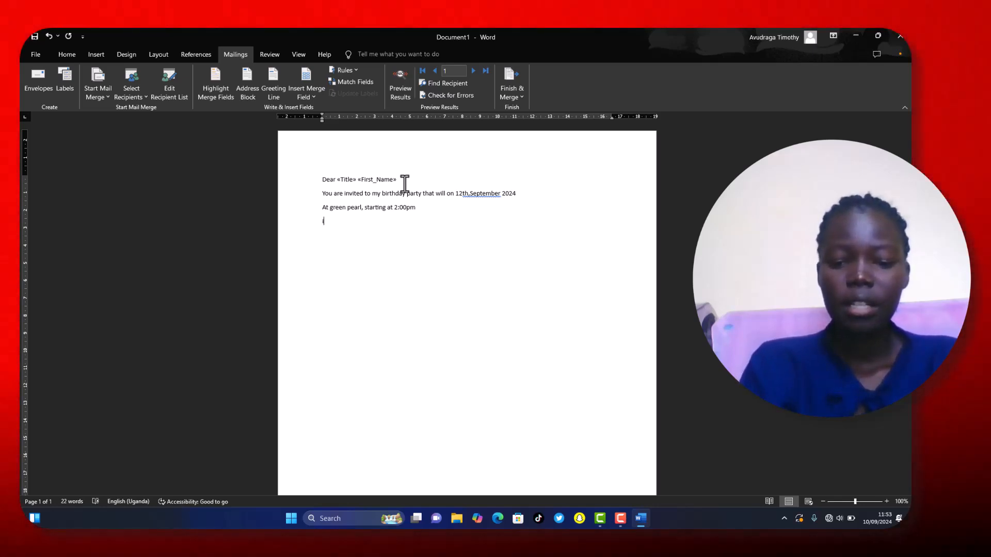
type(",")
key("Return")
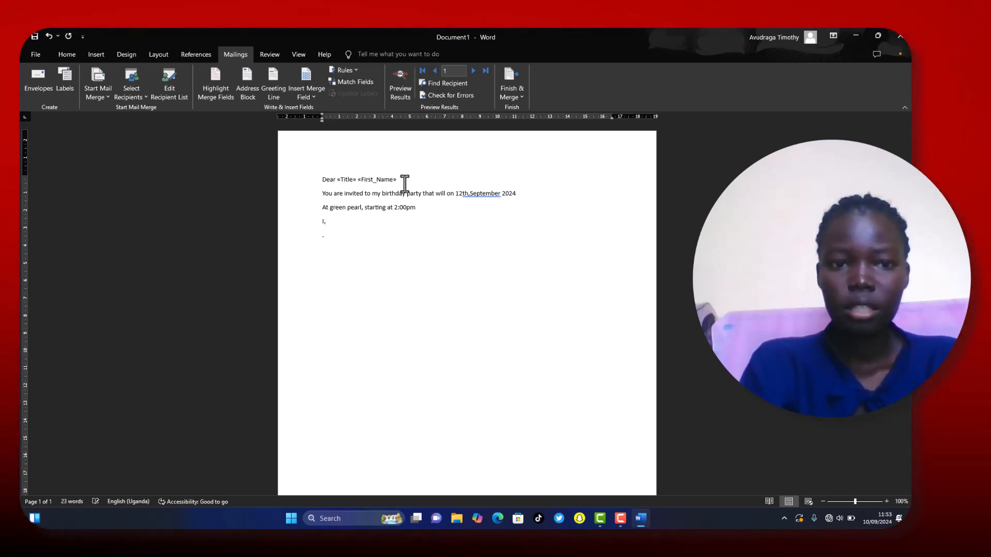
key("BackSpace")
key("BackSpace")
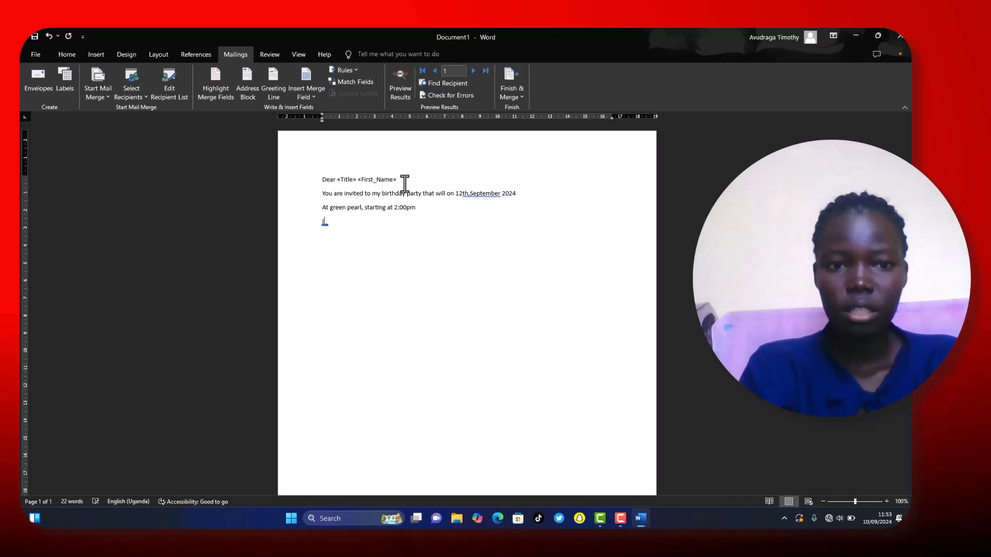
type("wi")
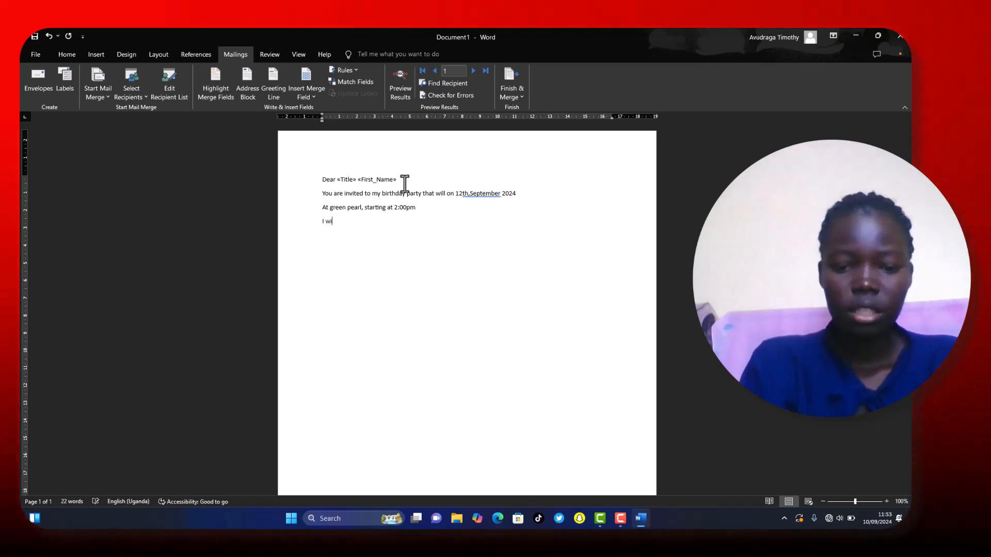
type("ll be")
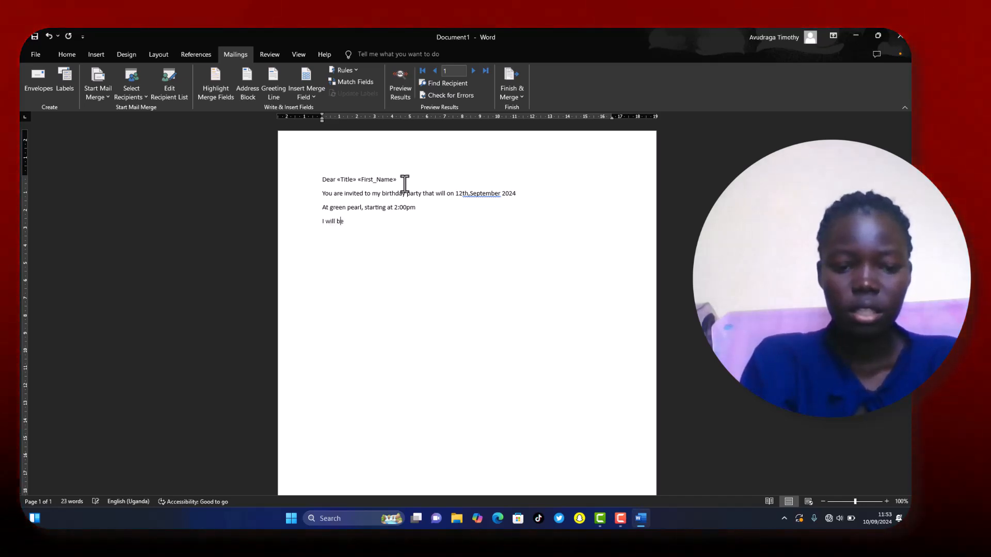
type(" gl")
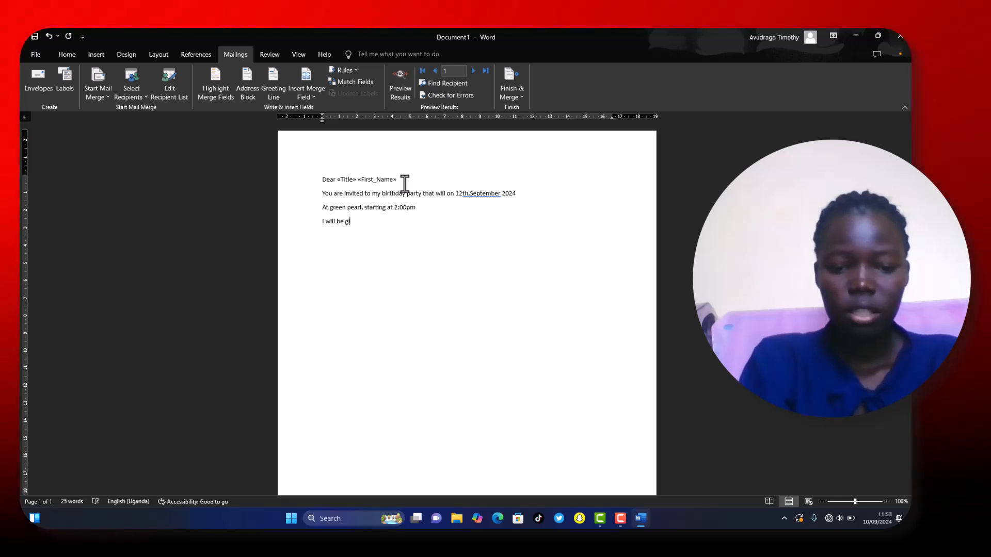
type("ad to")
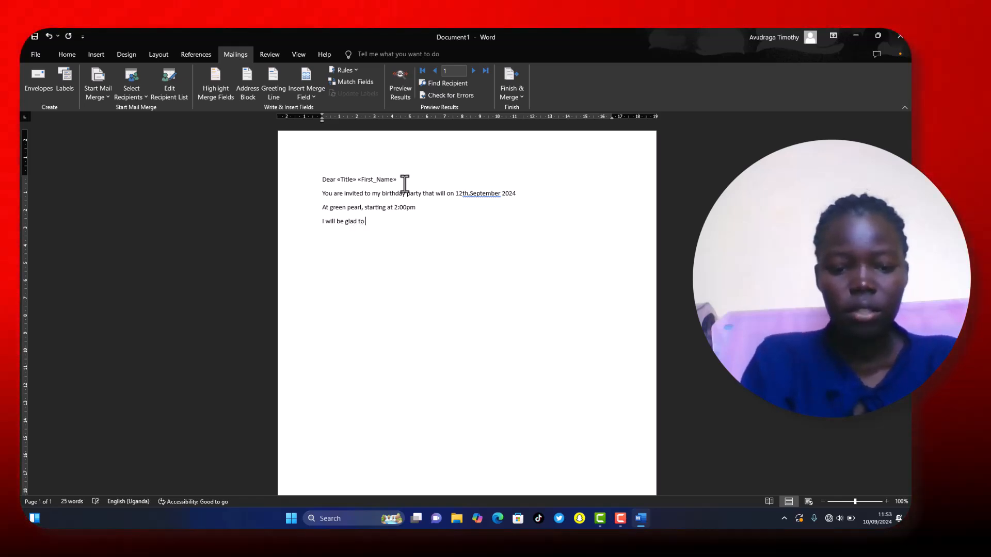
type(" celeb")
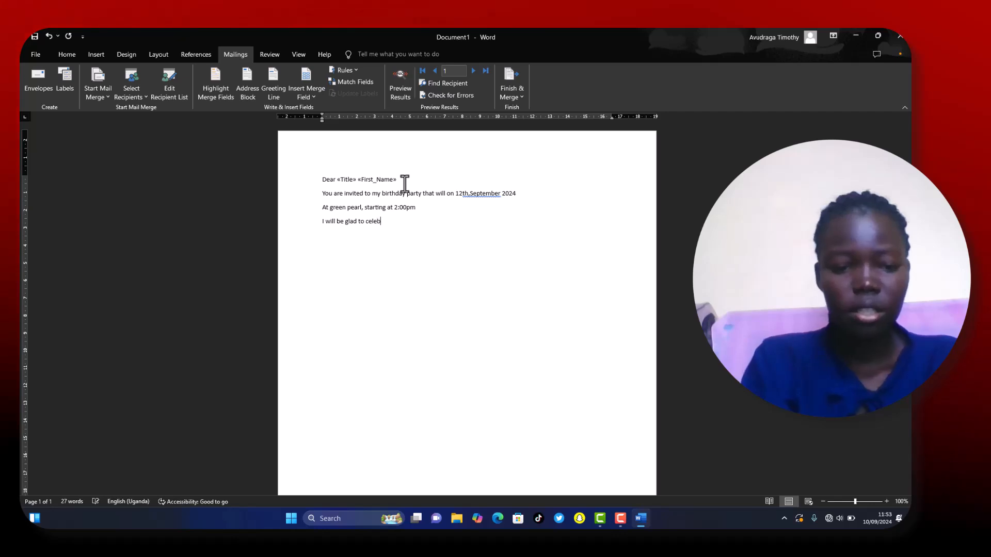
type("rate with you")
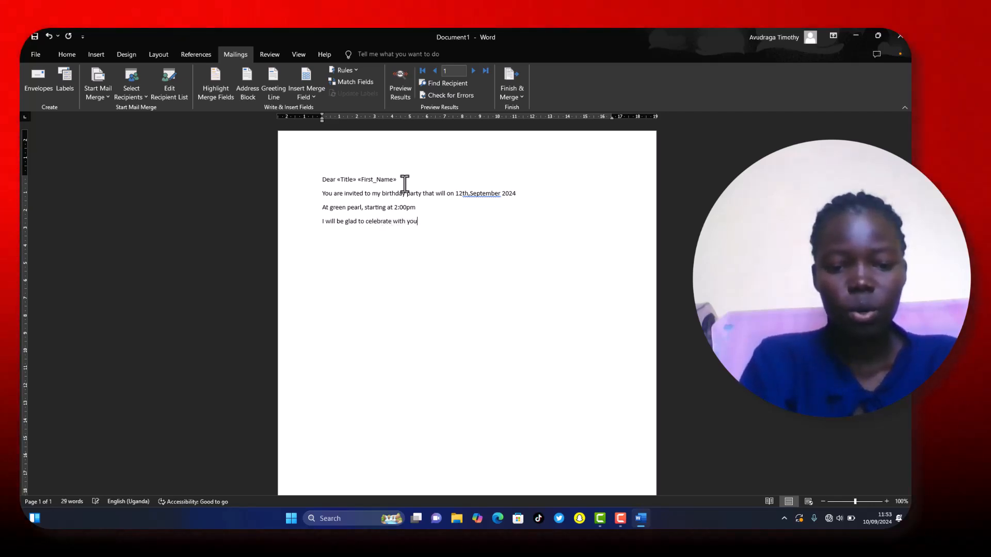
Step: Add the centred closing "Yours," on a new line below "I will be glad to celebrate with you"
key("Return")
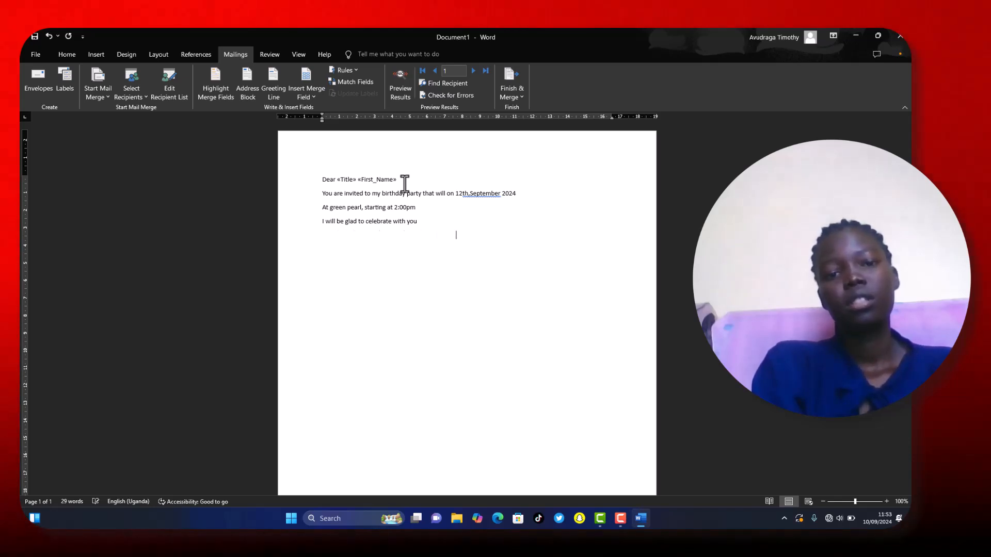
type("yp")
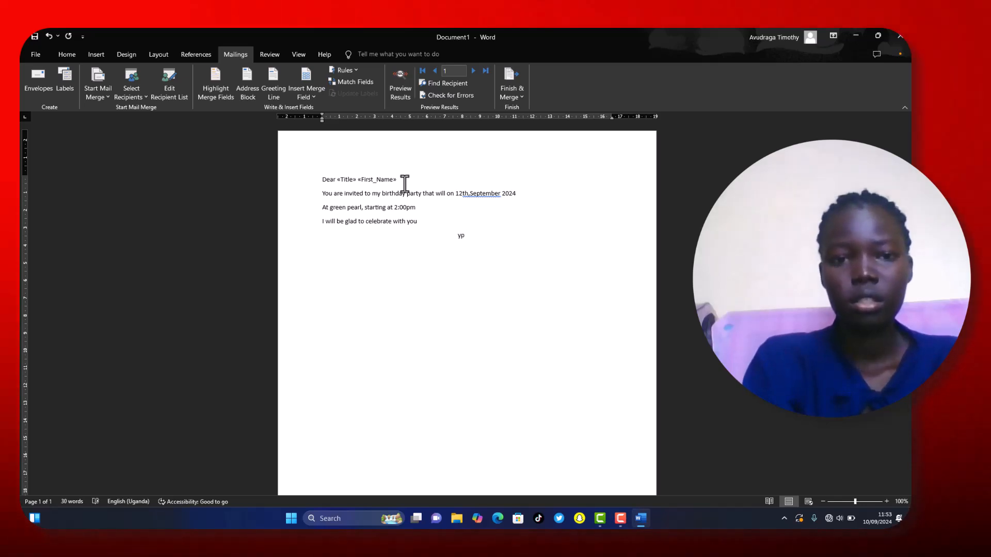
key("BackSpace")
type("ou")
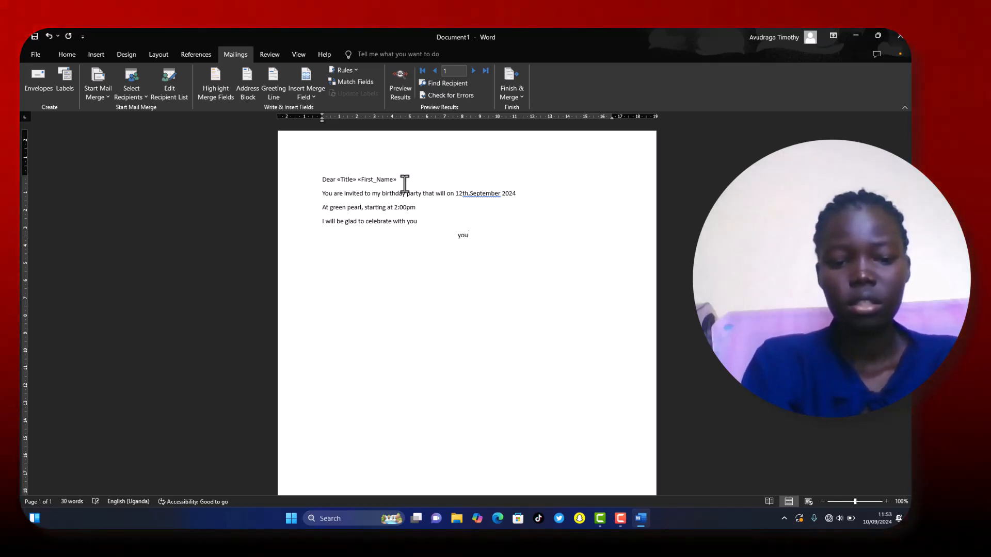
type("r")
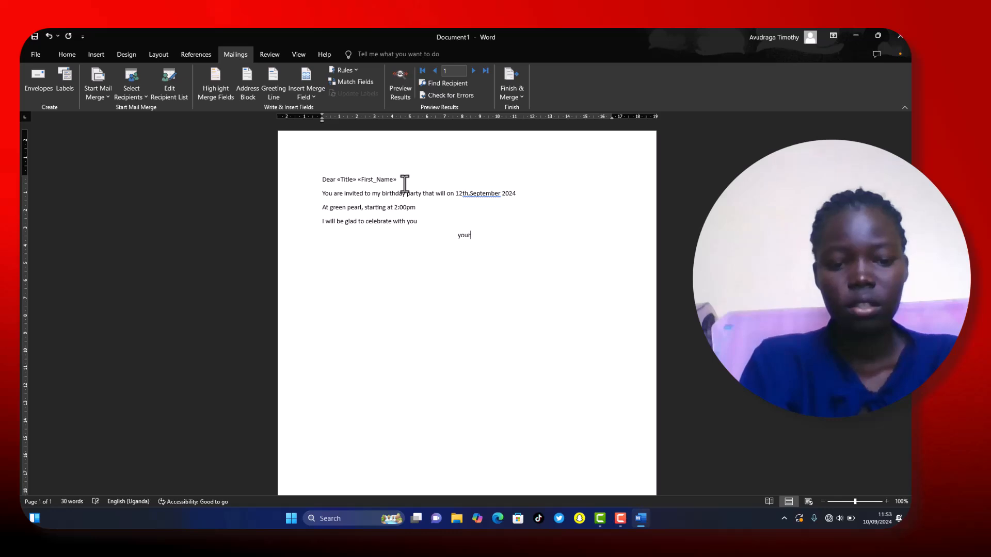
type("s,")
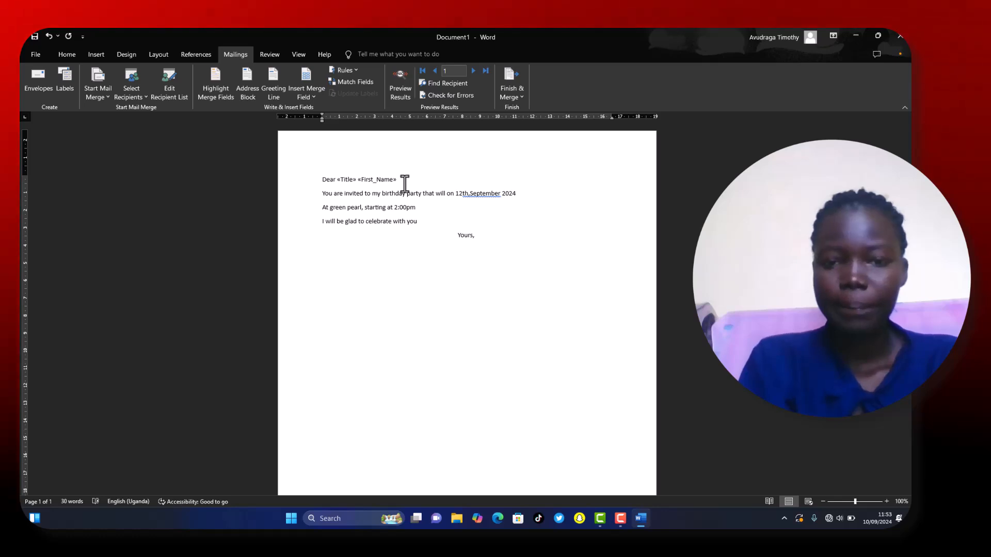
Step: Sign the letter with the sender's first name on a centred line below "Yours,"
key("BackSpace")
key("BackSpace")
type("vivan")
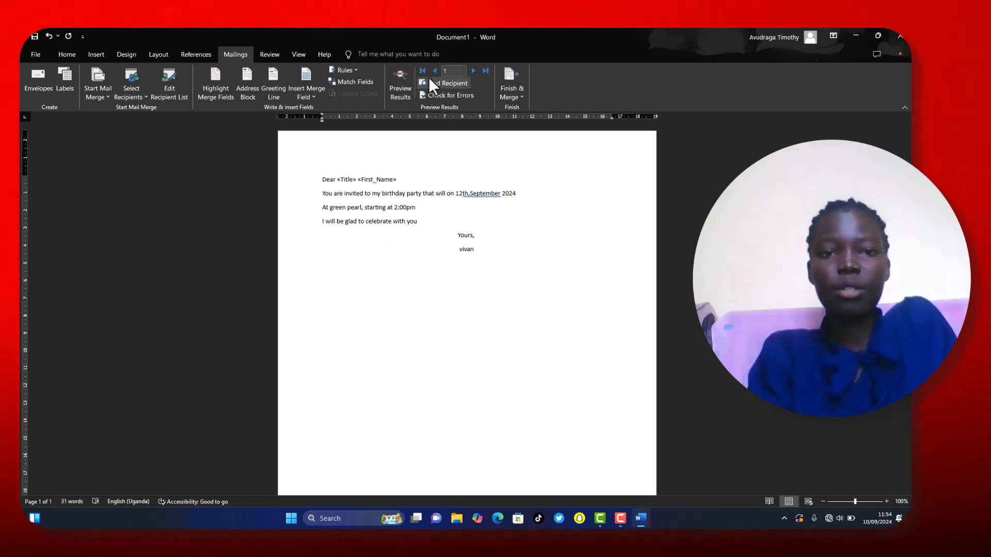
Step: Preview the merged letters from the first recipient through record 4 and check the available Finish & Merge output options
left_click(400, 82)
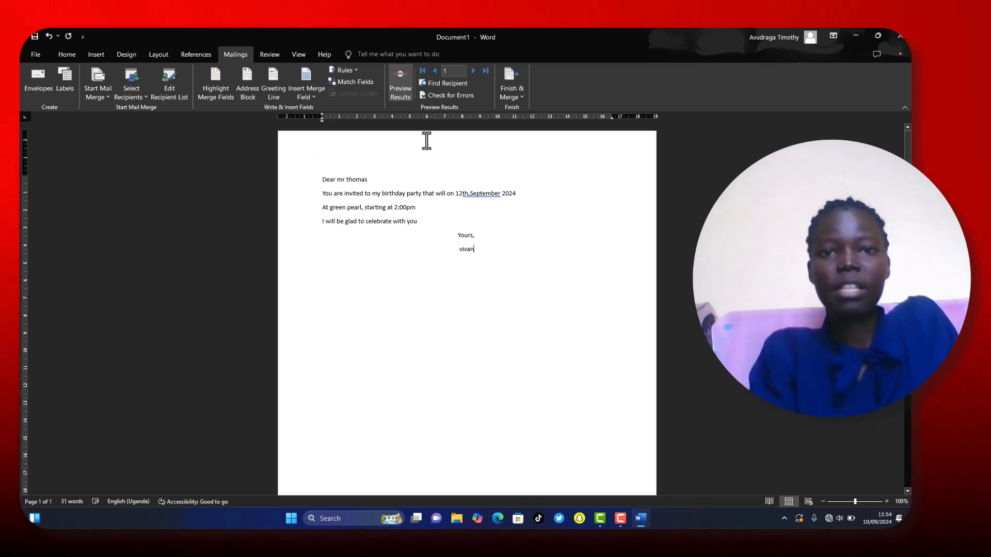
left_click(472, 72)
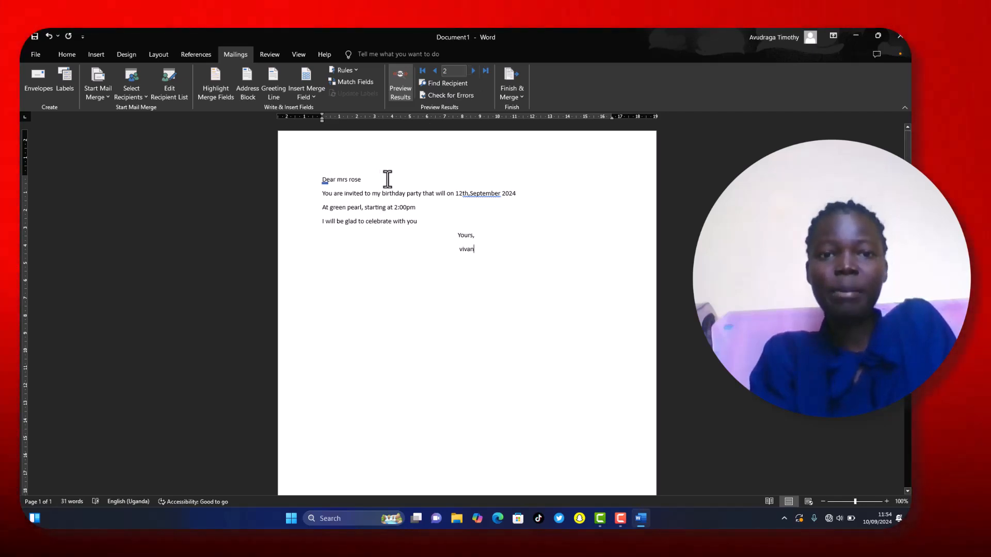
left_click(473, 72)
left_click(473, 72)
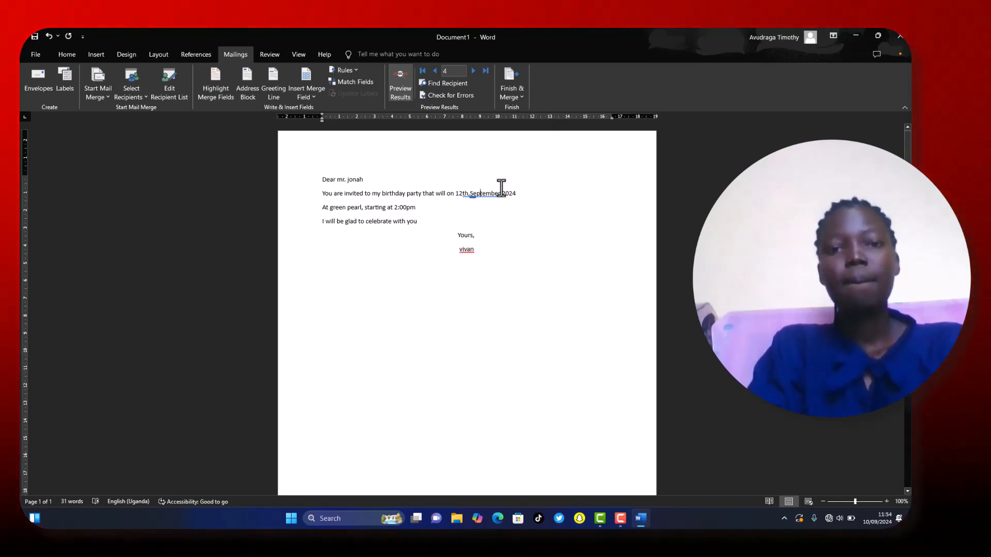
left_click(521, 87)
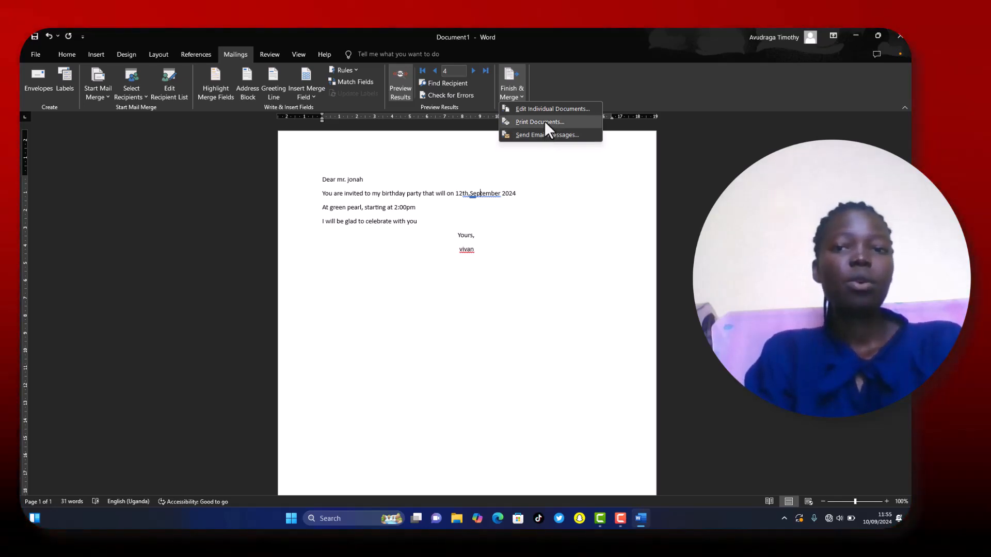
left_click(592, 222)
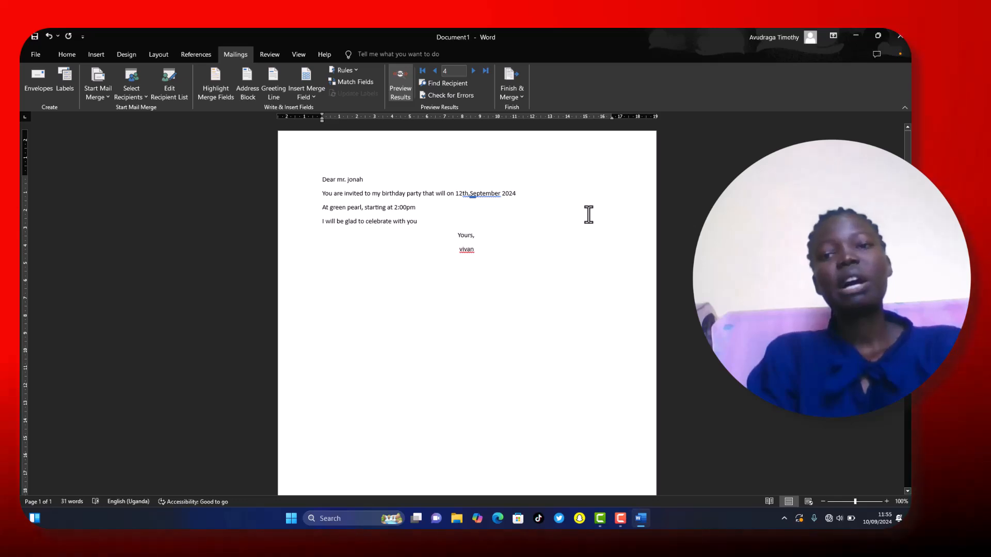